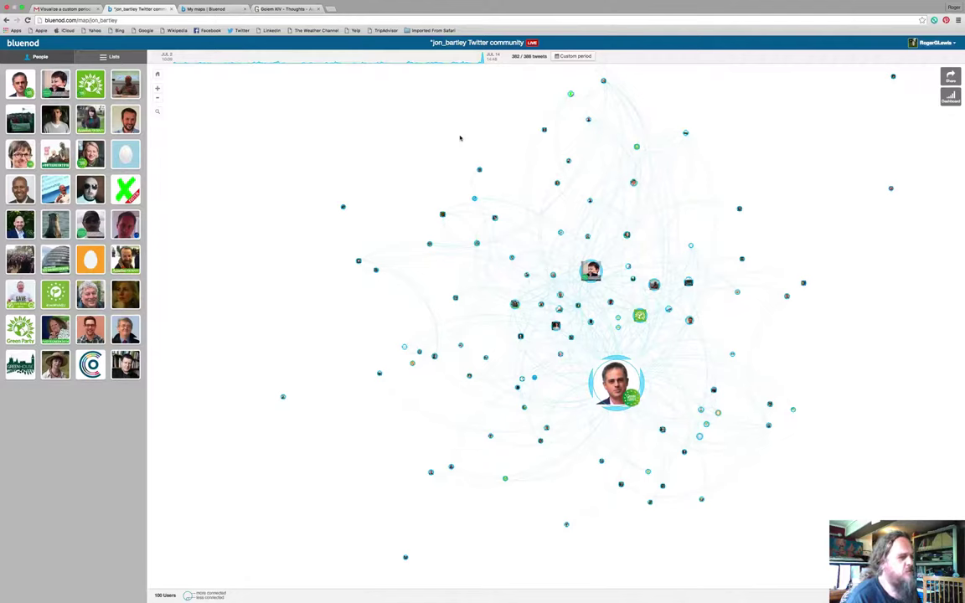
On the Golem XIV blog, open the post "Two videos – one politics, one philosophy"
left_click(277, 9)
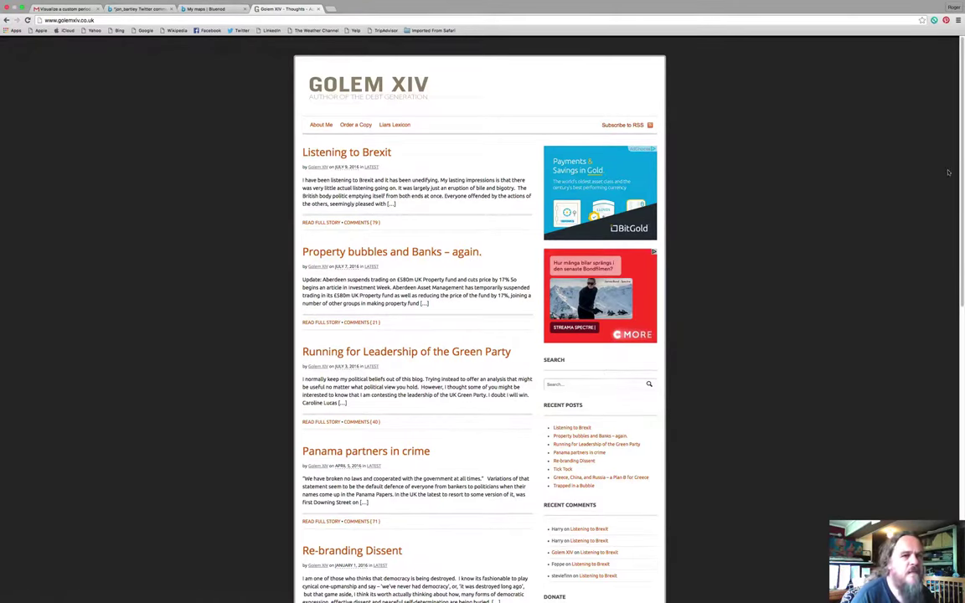
left_click_drag(960, 159, 960, 462)
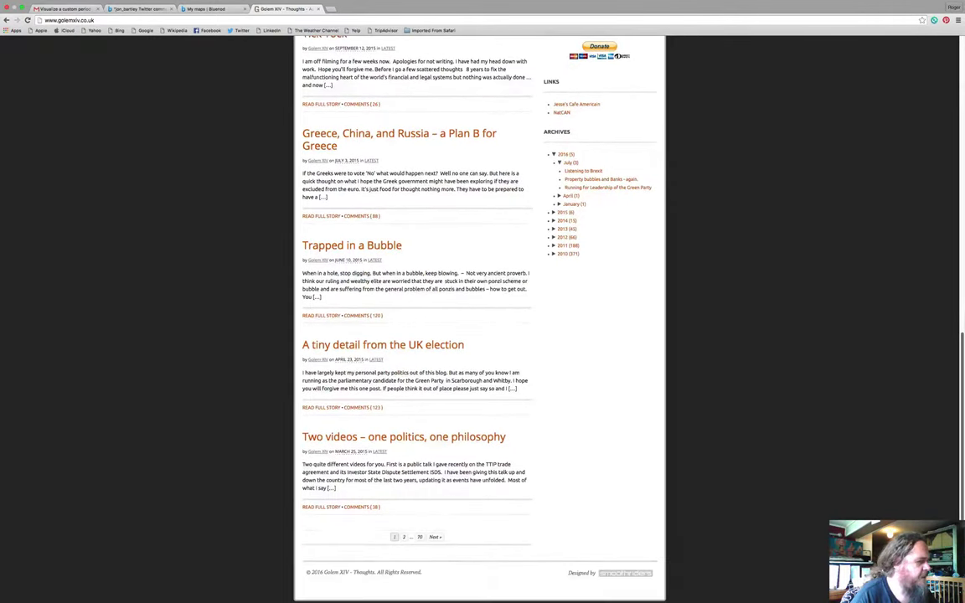
left_click(404, 440)
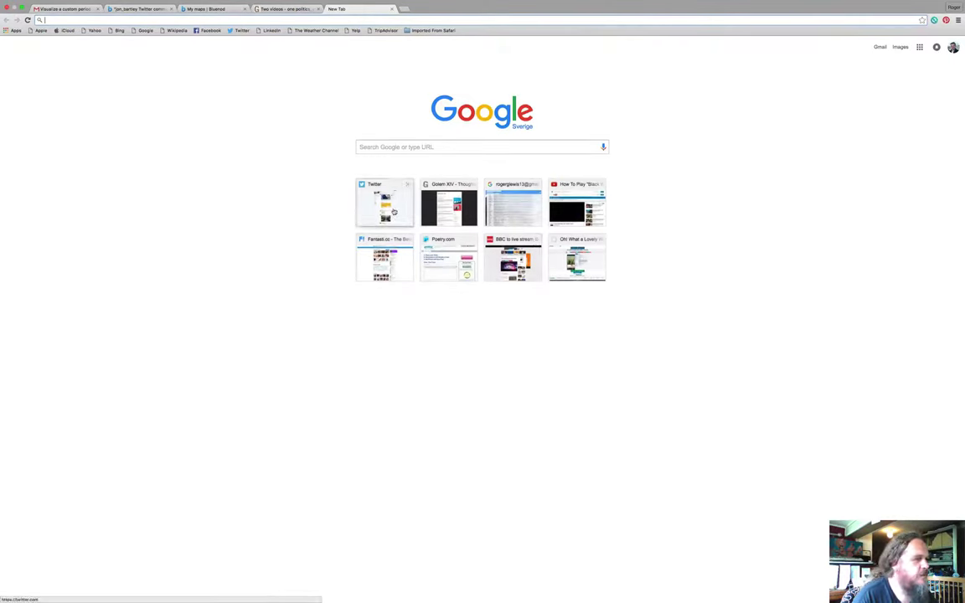
Open Twitter in a new browser tab and go to the signed-in account's own profile
left_click(396, 211)
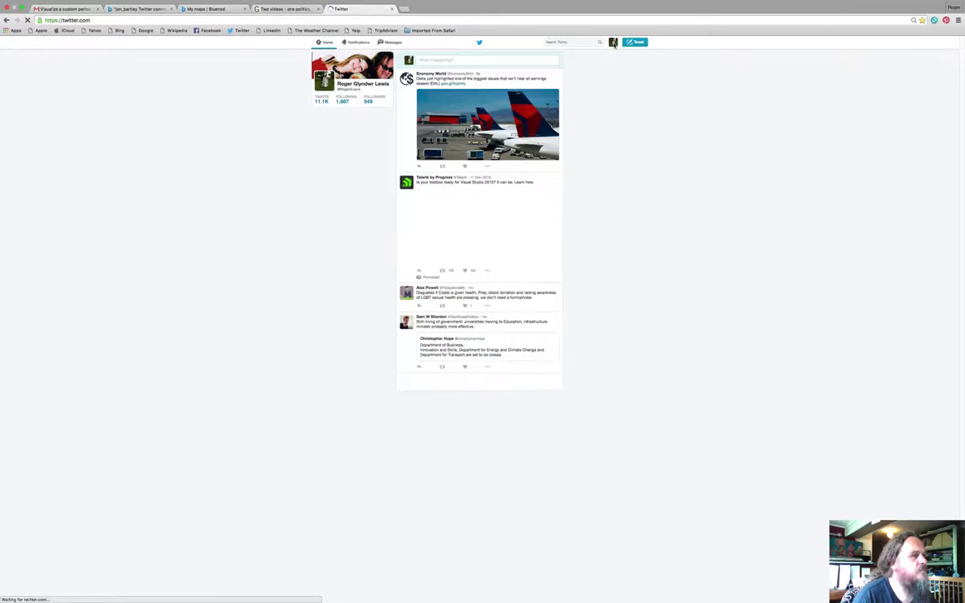
left_click(614, 43)
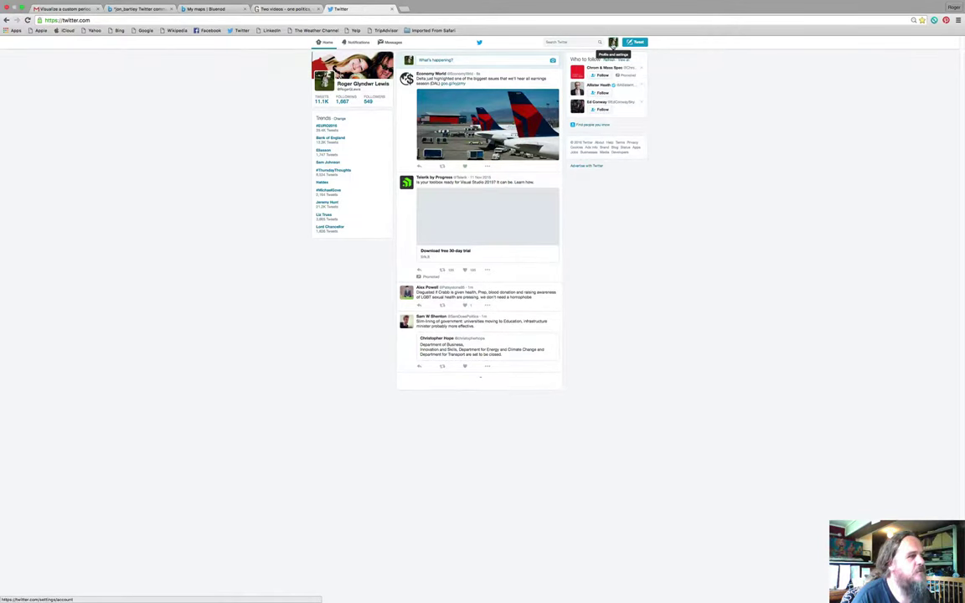
left_click(613, 44)
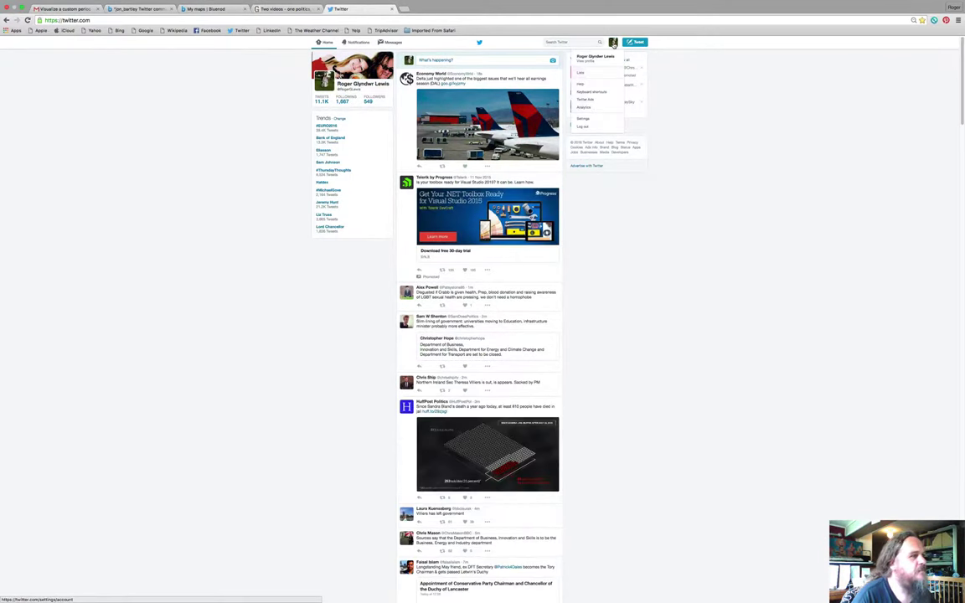
left_click(600, 57)
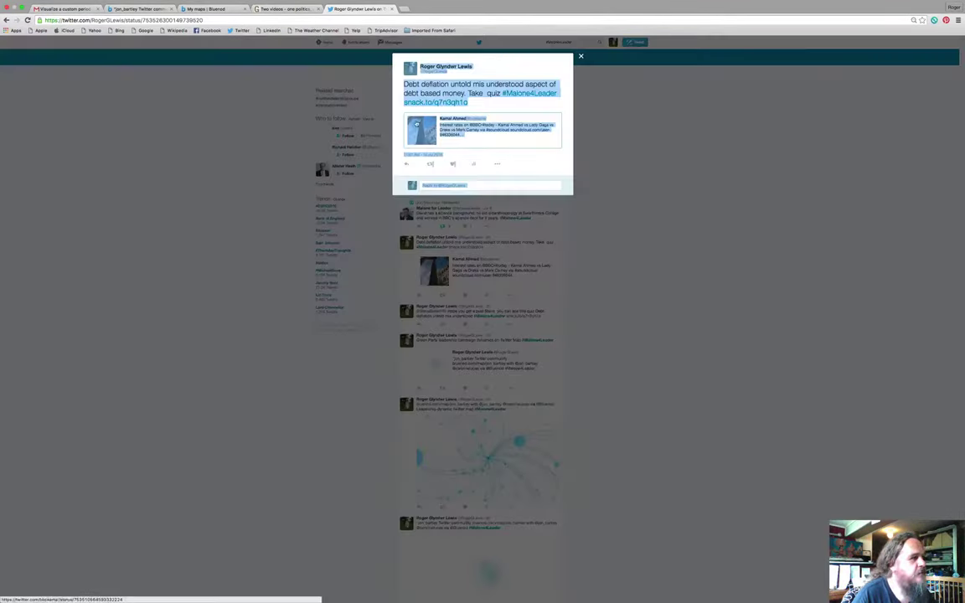
Close the open tweet and follow the Leadership dynamic Twitter map tweet under #Malone4Leader to its Bluenod map
left_click(616, 136)
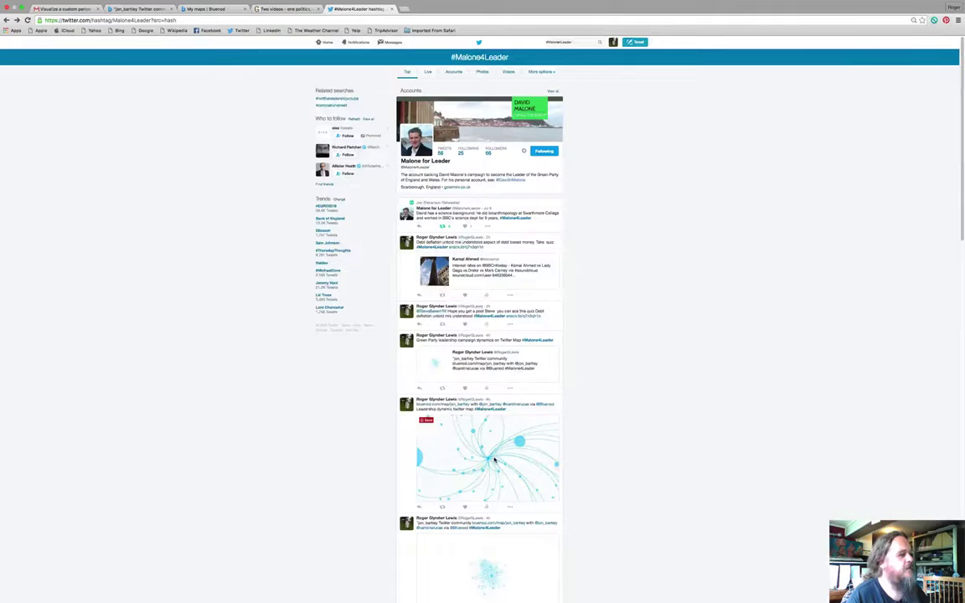
left_click(494, 461)
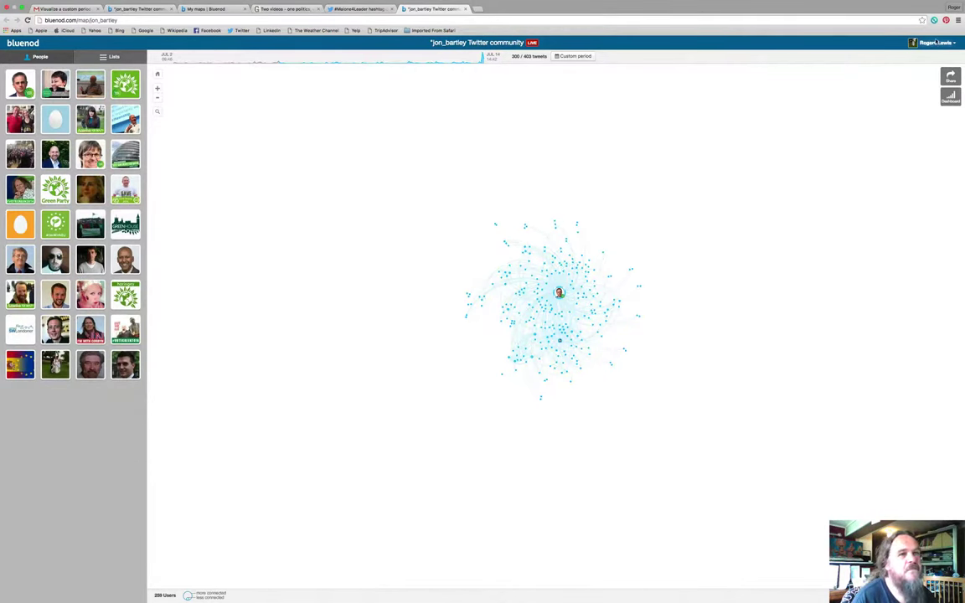
left_click(931, 43)
left_click(916, 56)
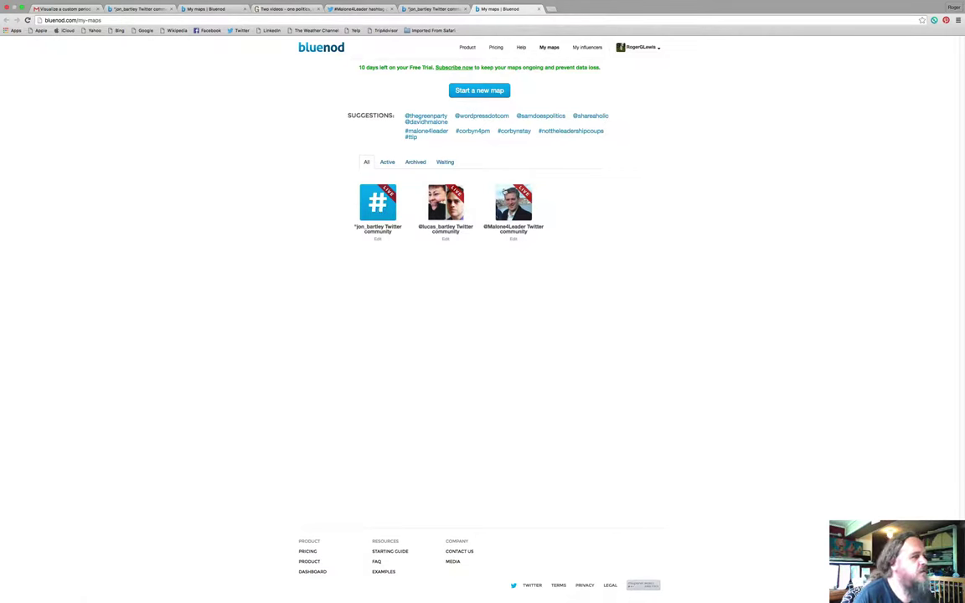
left_click(398, 198)
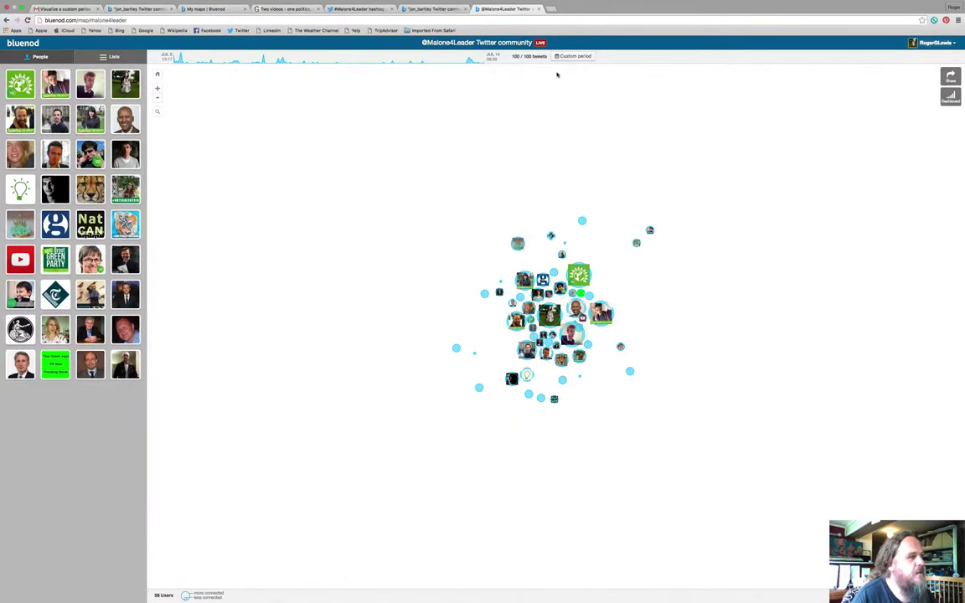
left_click(573, 56)
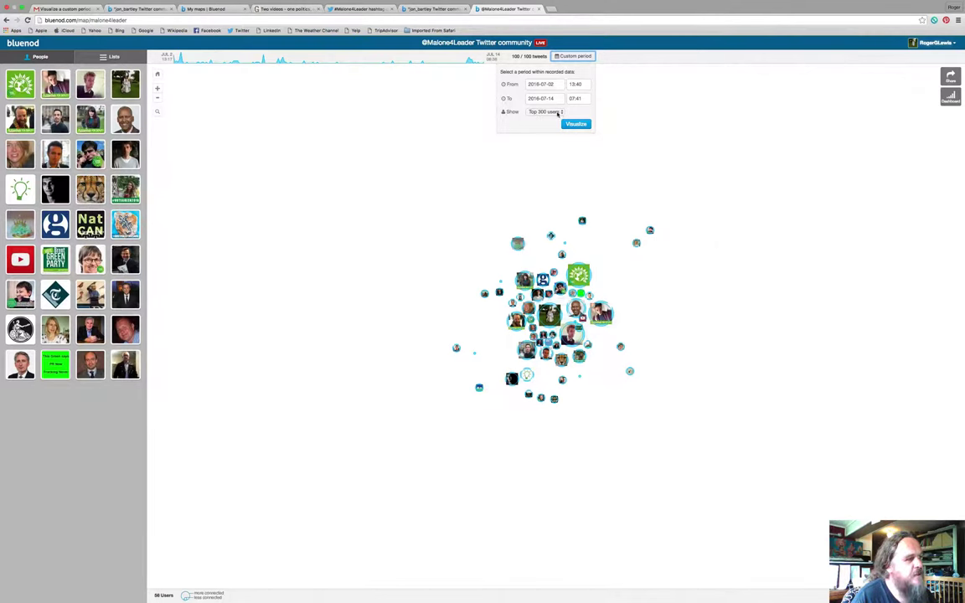
left_click(559, 112)
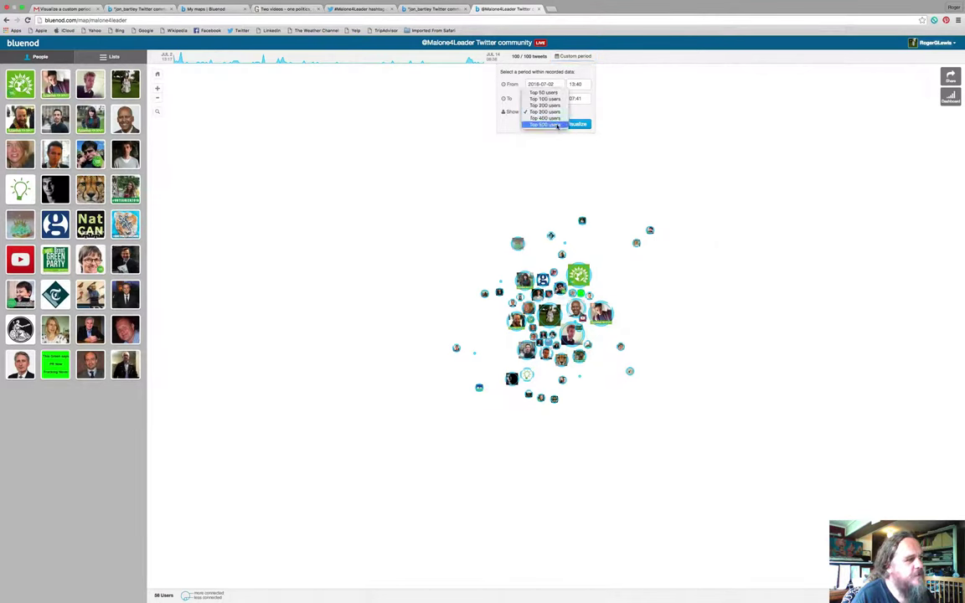
left_click(553, 124)
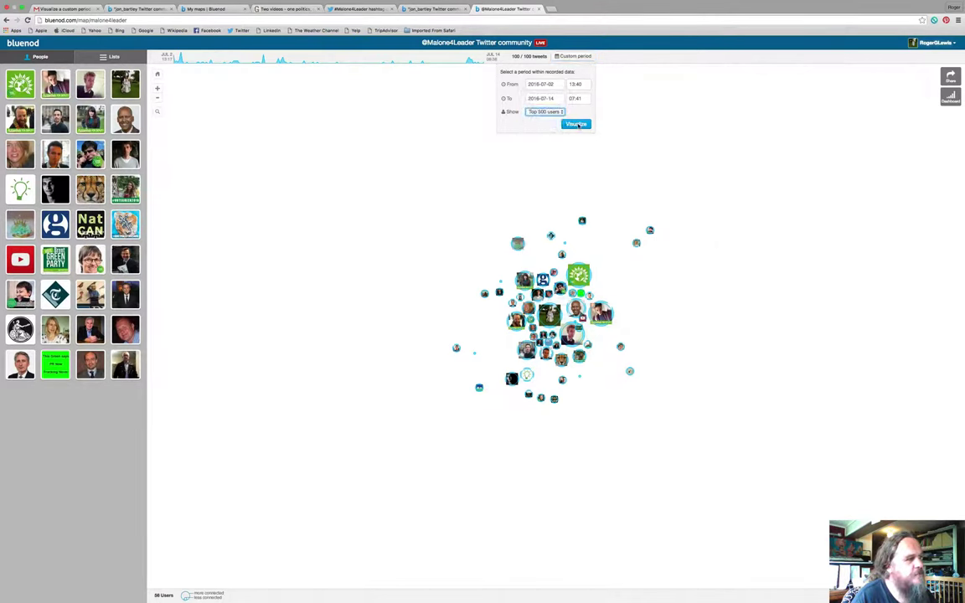
left_click(576, 124)
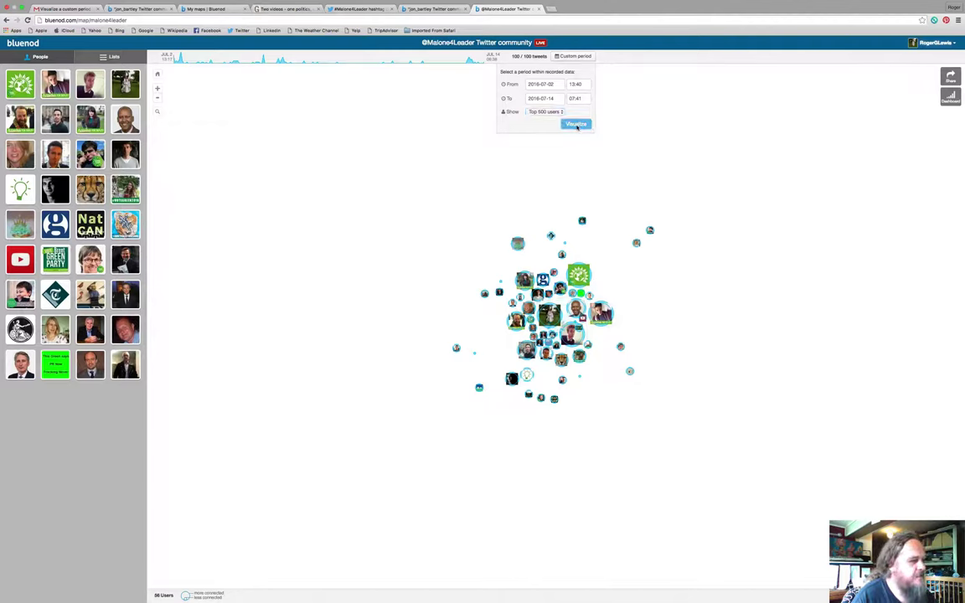
left_click(576, 125)
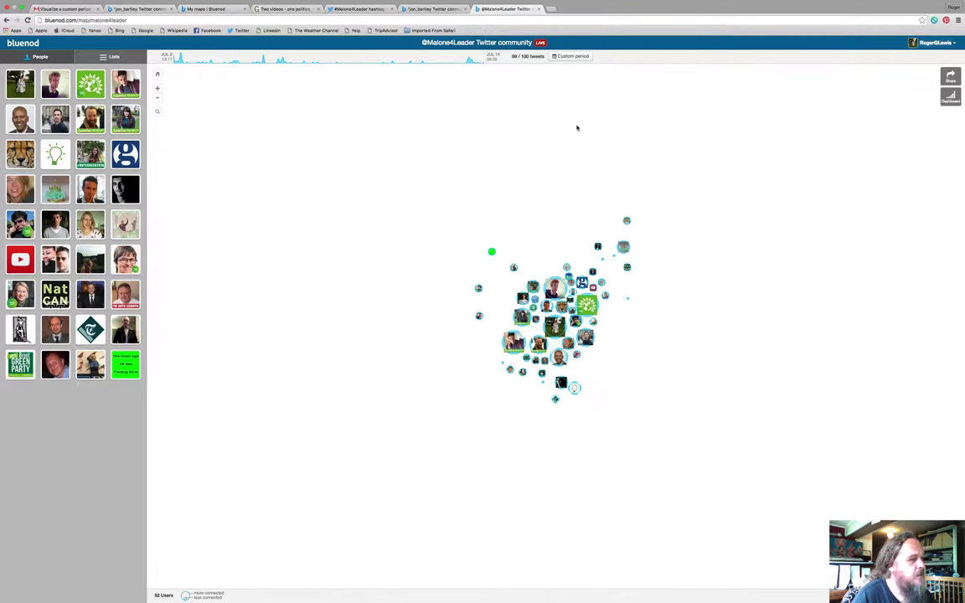
Examine the profiles and tweets of the South West Green MEP, the Green Party deputy leader and the international coordinator on the map
left_click(157, 88)
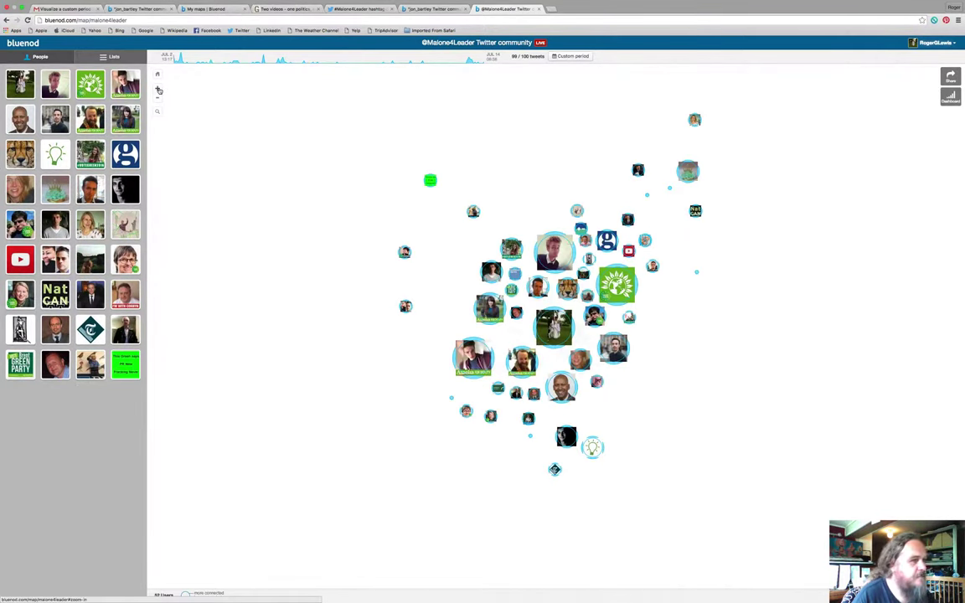
left_click(158, 89)
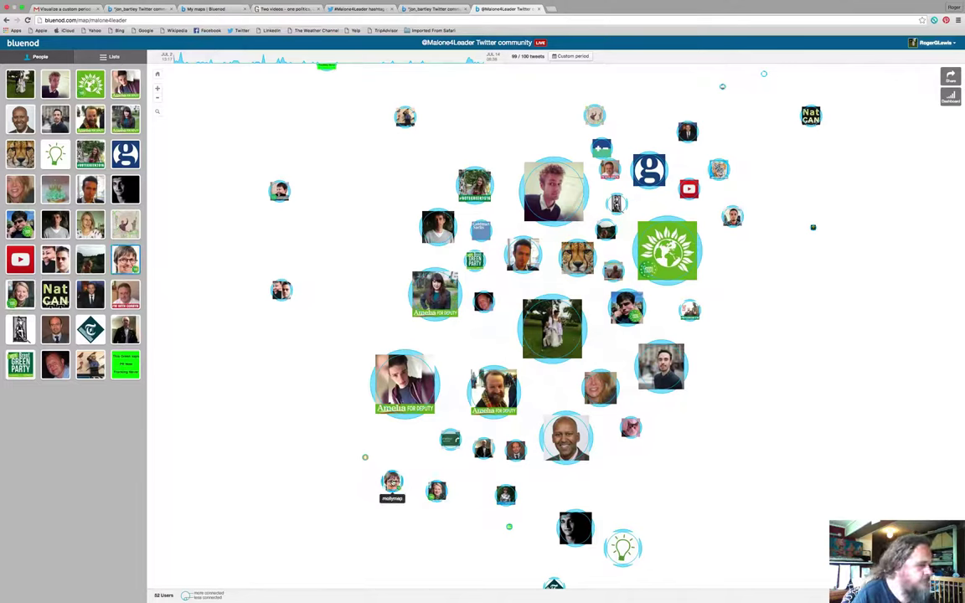
left_click(392, 482)
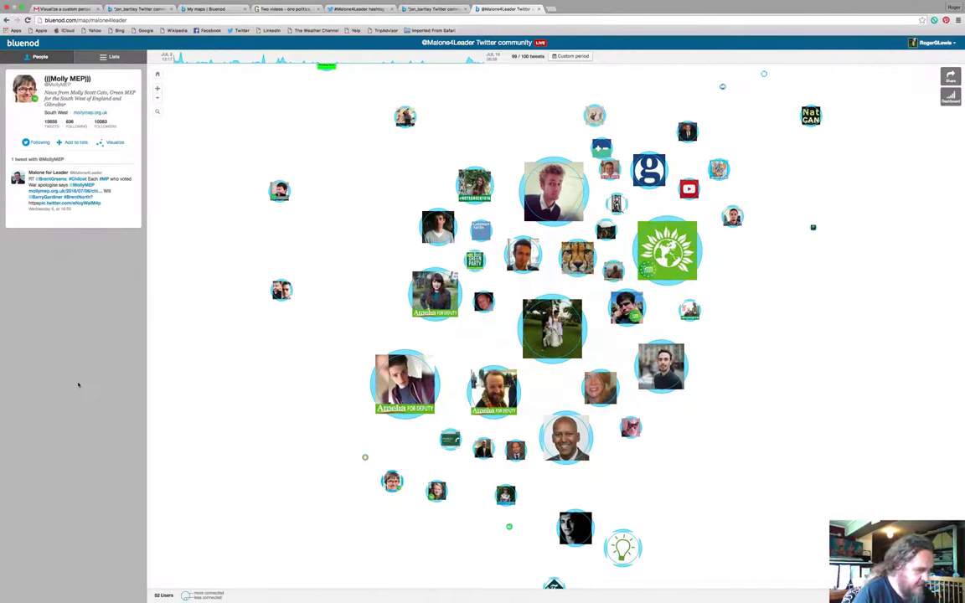
left_click(566, 439)
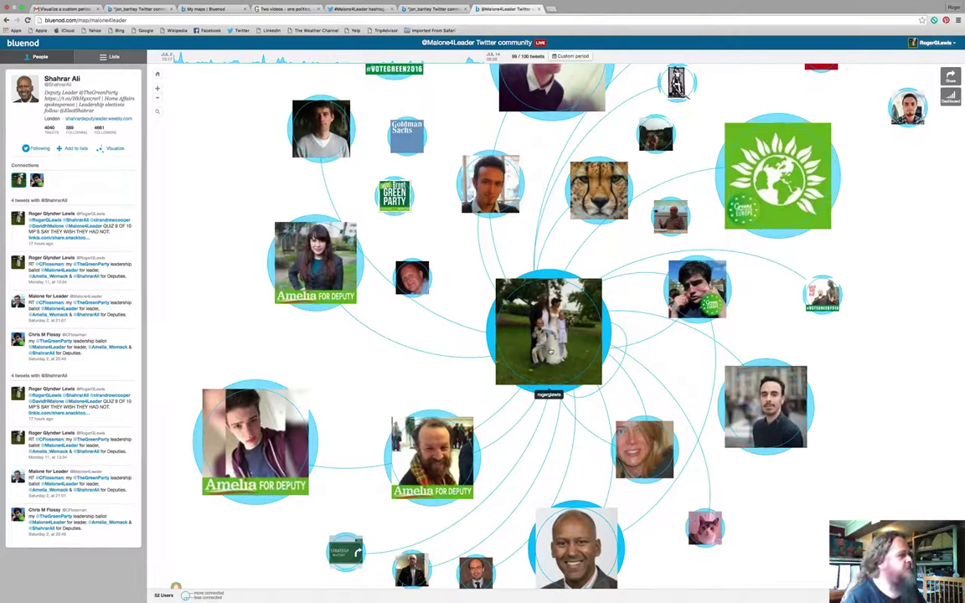
left_click(159, 101)
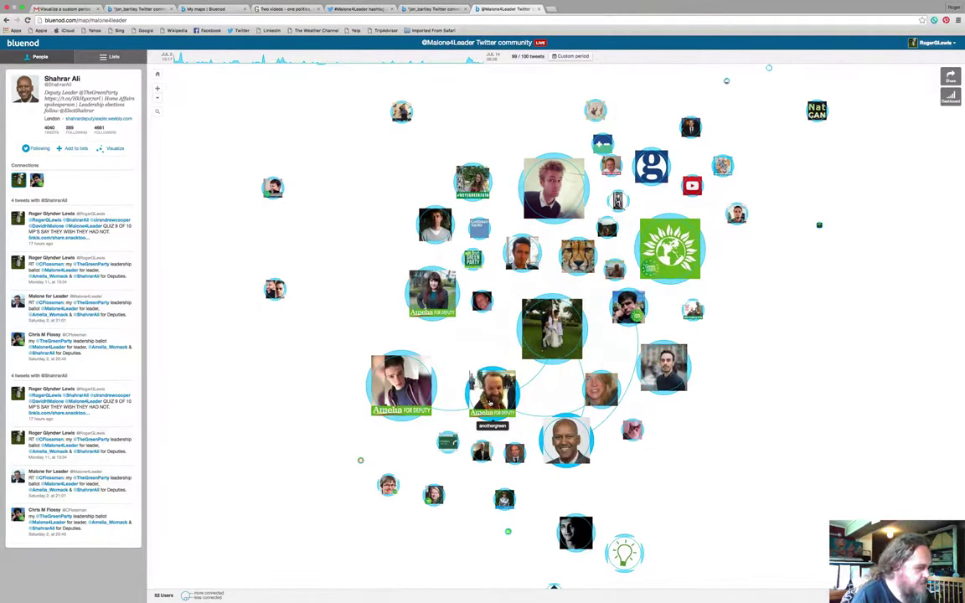
left_click(491, 403)
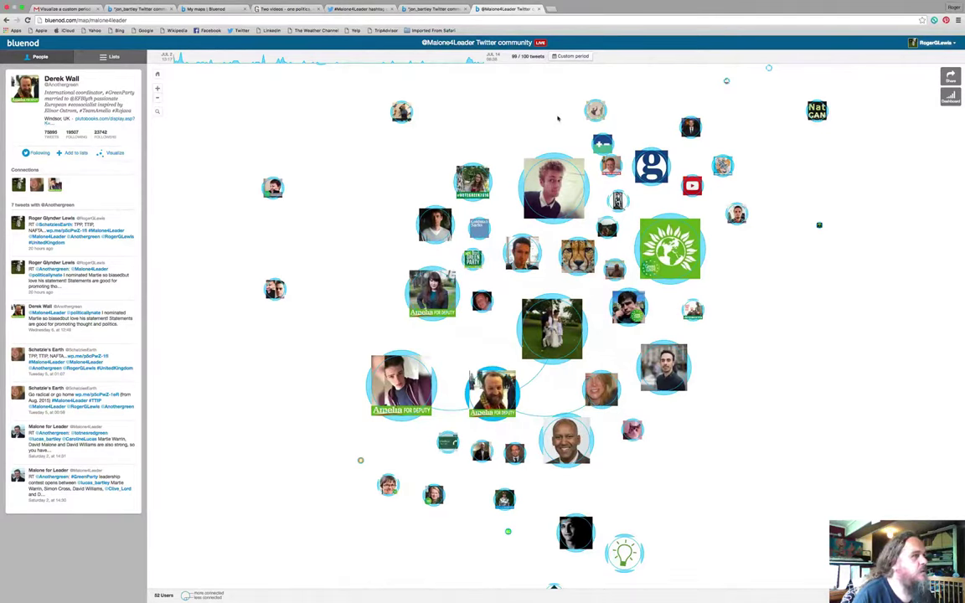
left_click(138, 8)
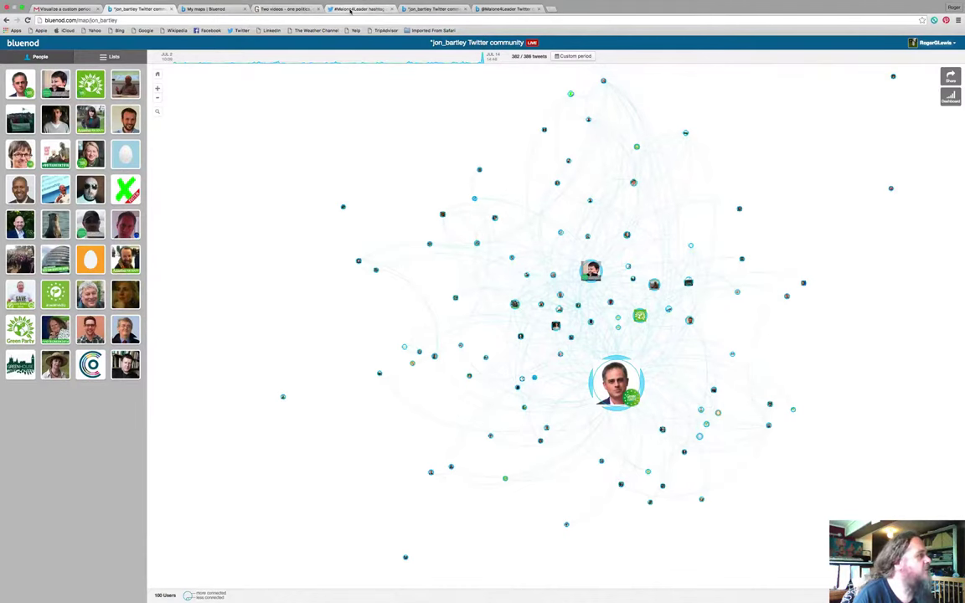
left_click(199, 9)
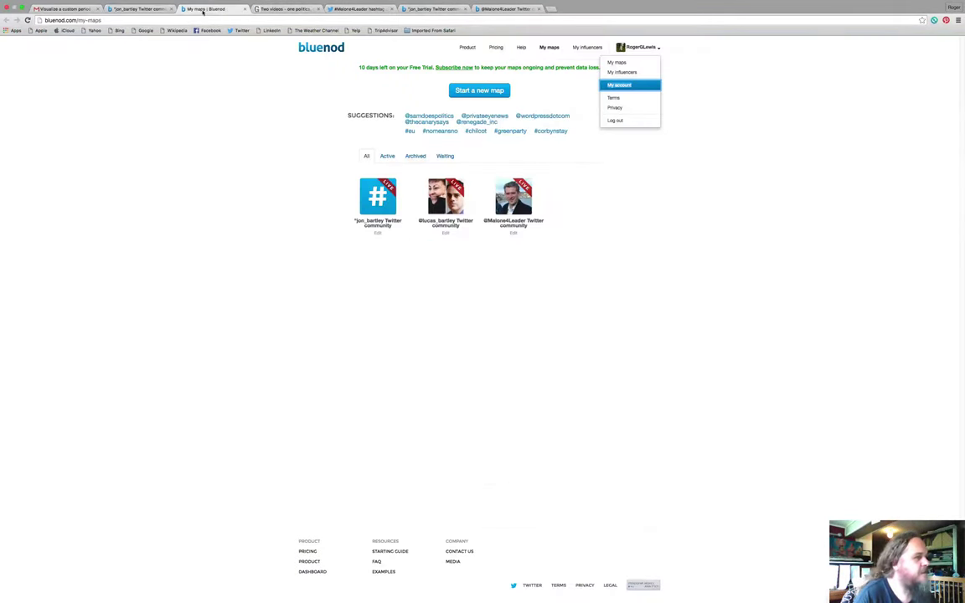
left_click(450, 205)
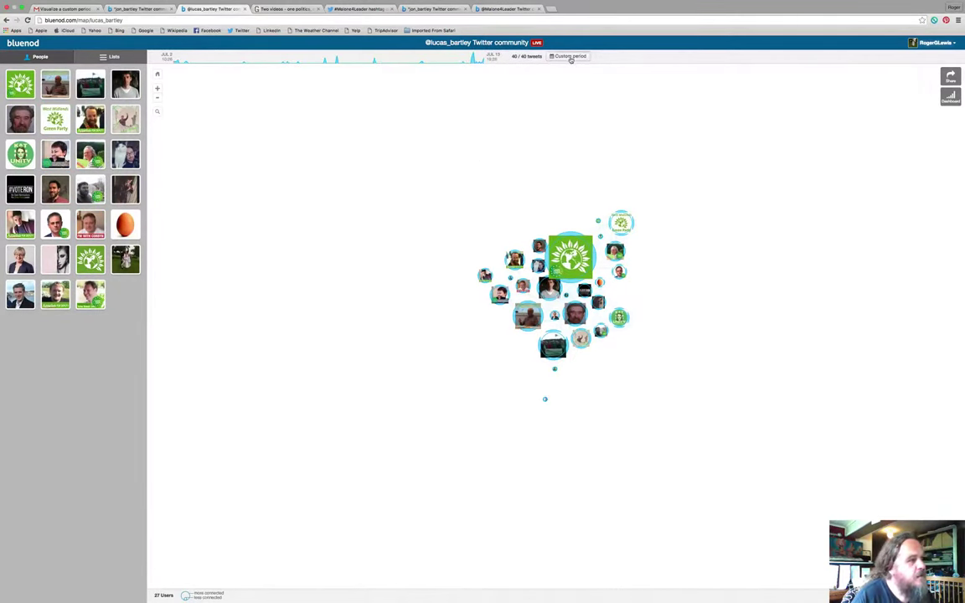
left_click(570, 56)
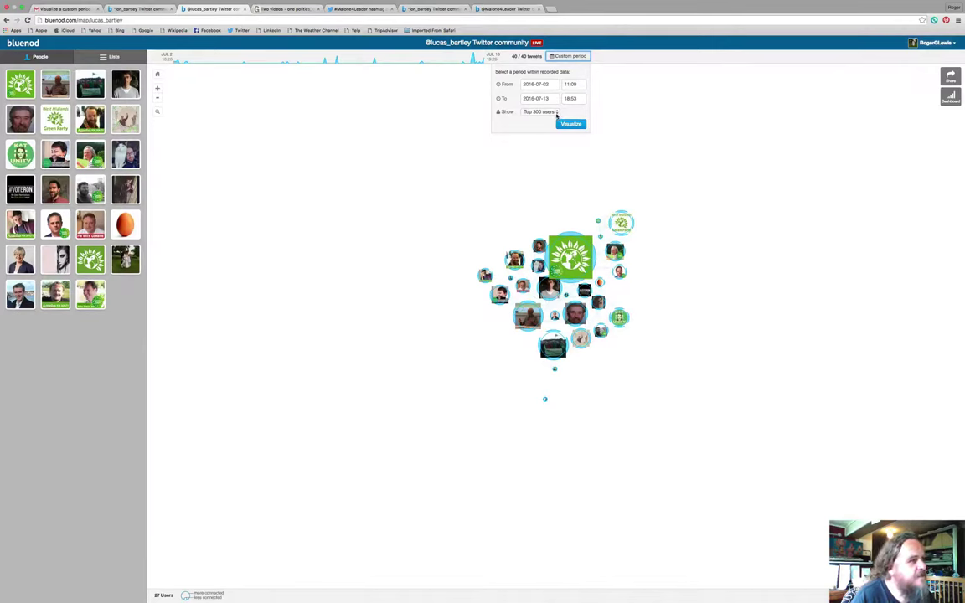
left_click(556, 112)
left_click(551, 124)
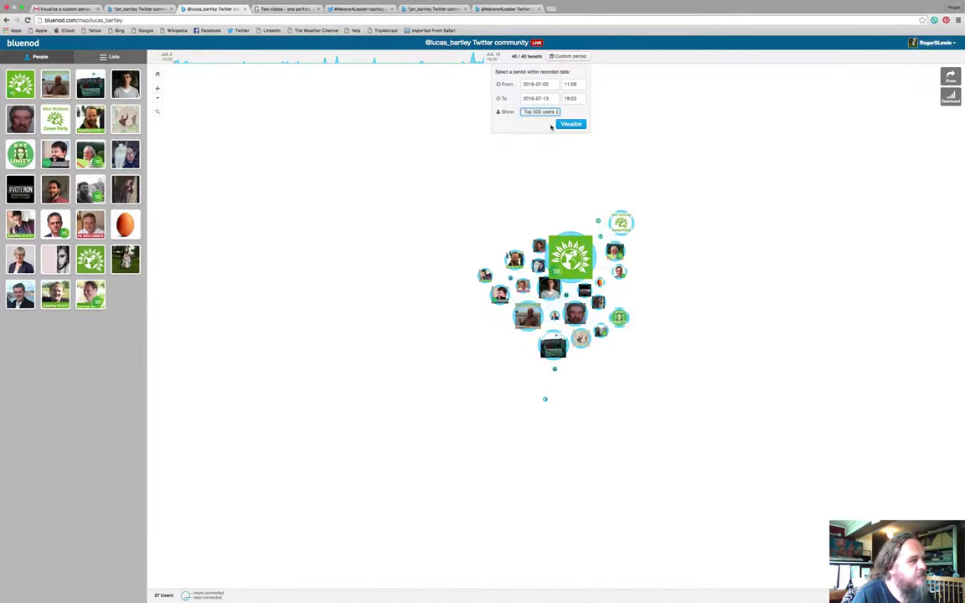
left_click(567, 125)
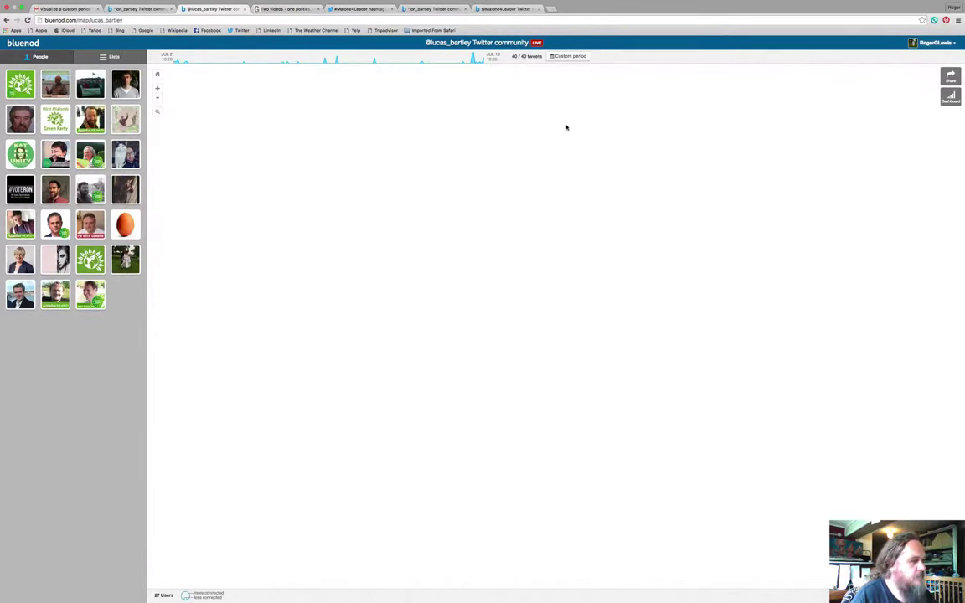
left_click(157, 89)
left_click(156, 89)
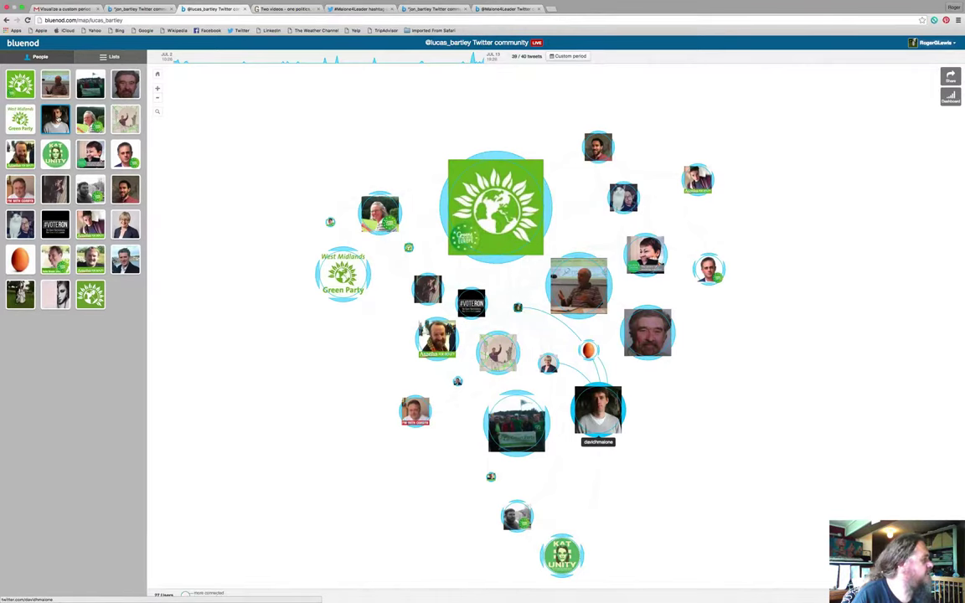
left_click(55, 119)
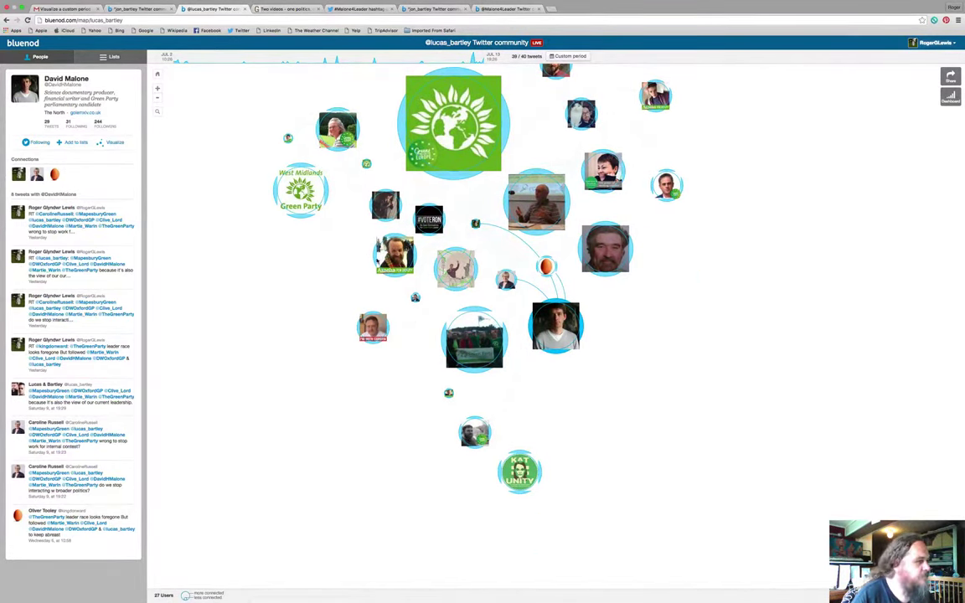
left_click(394, 254)
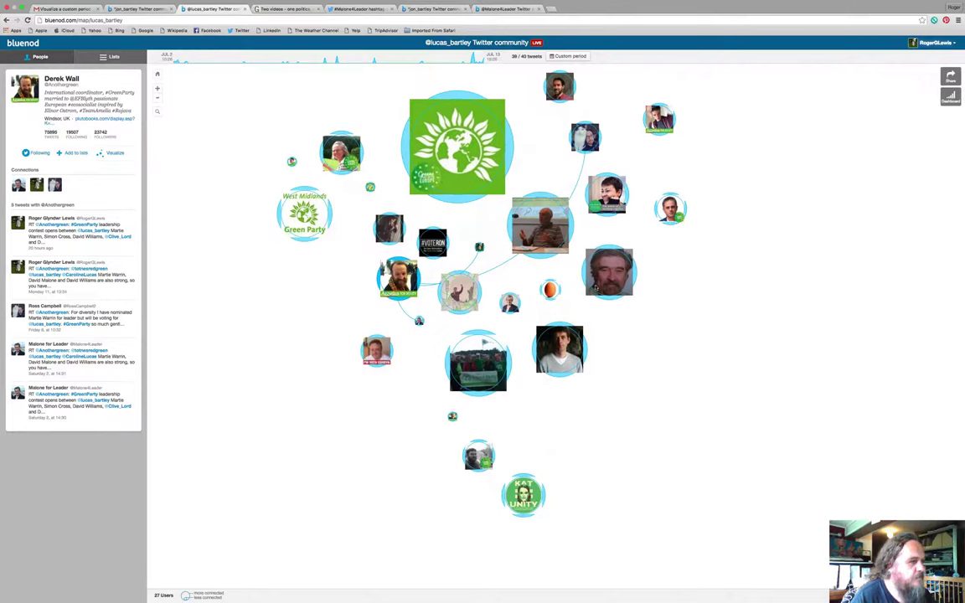
left_click(602, 285)
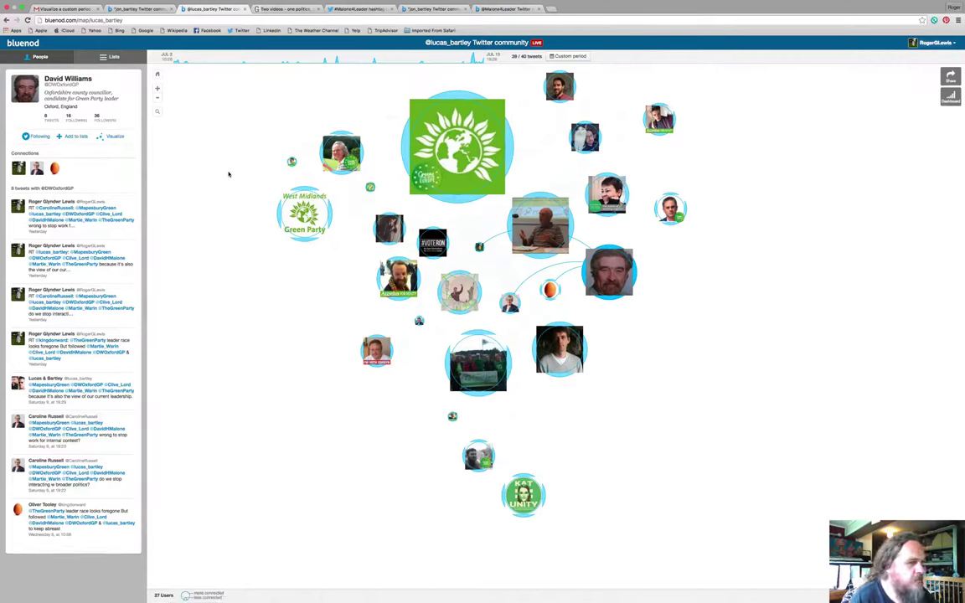
left_click(538, 228)
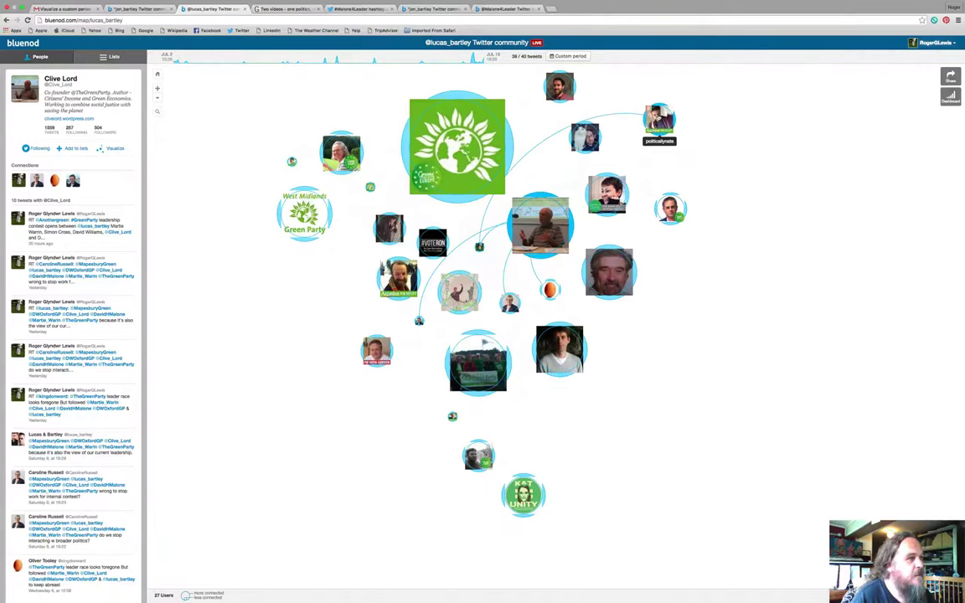
left_click(659, 121)
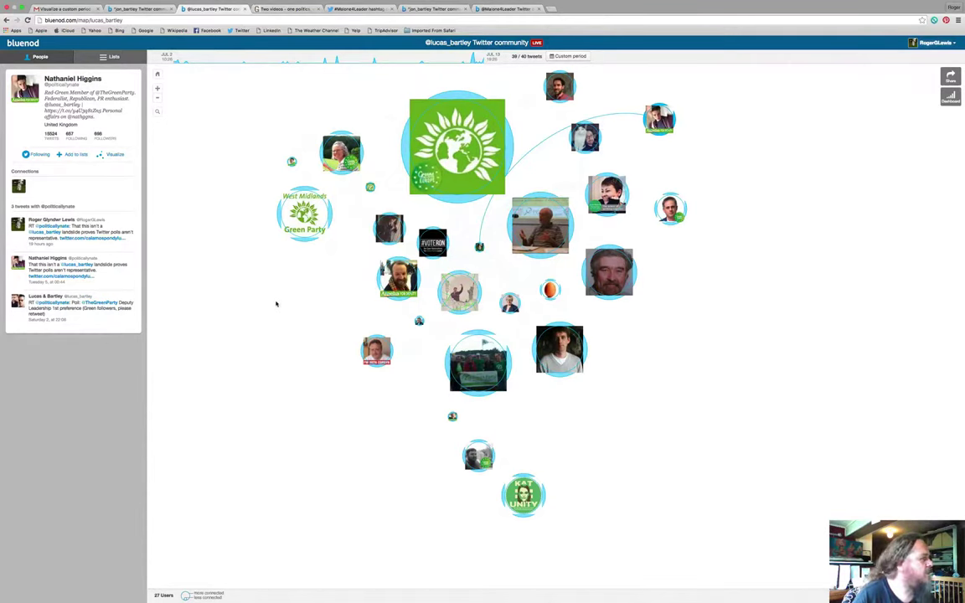
left_click(135, 9)
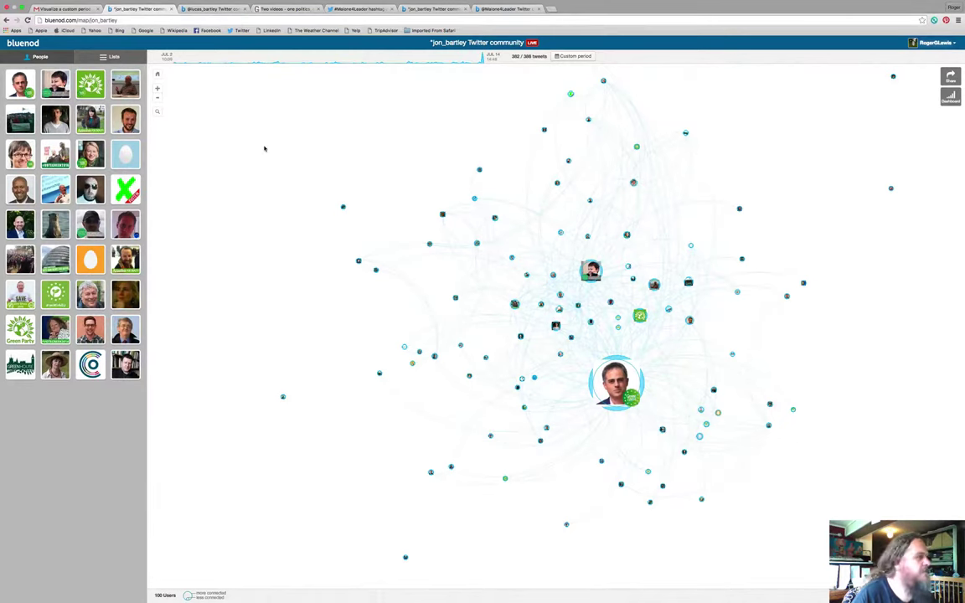
left_click(574, 56)
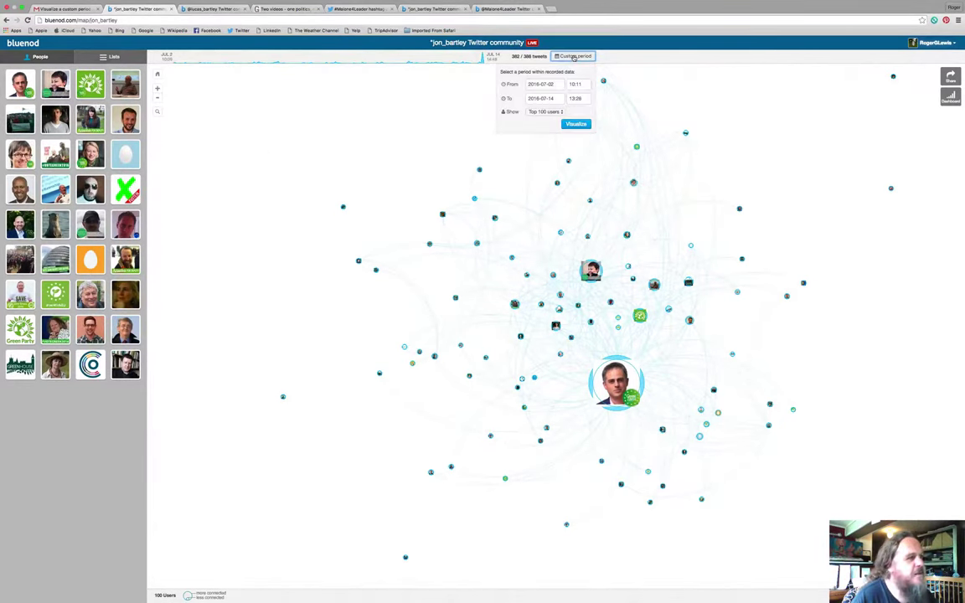
left_click(560, 112)
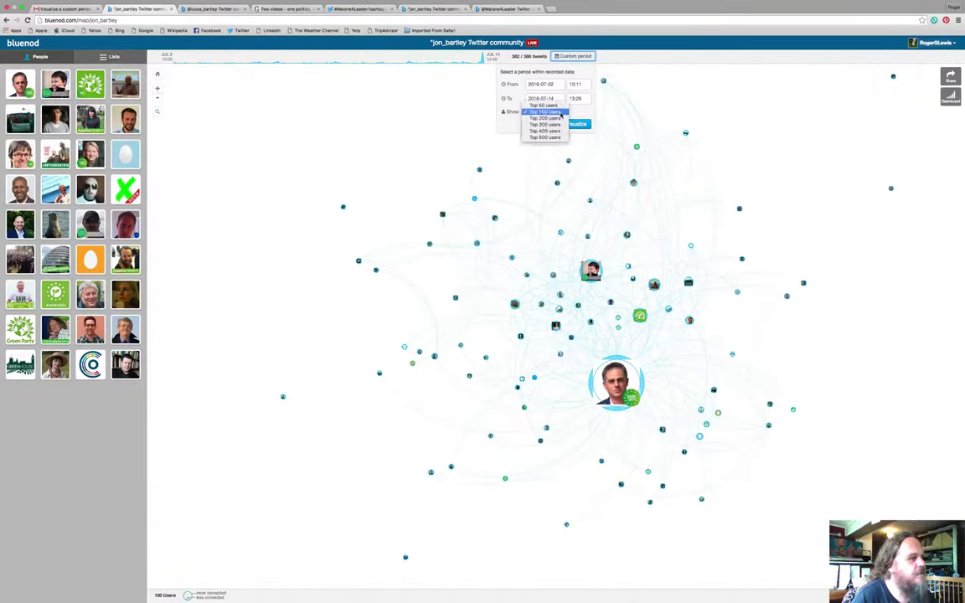
left_click(556, 137)
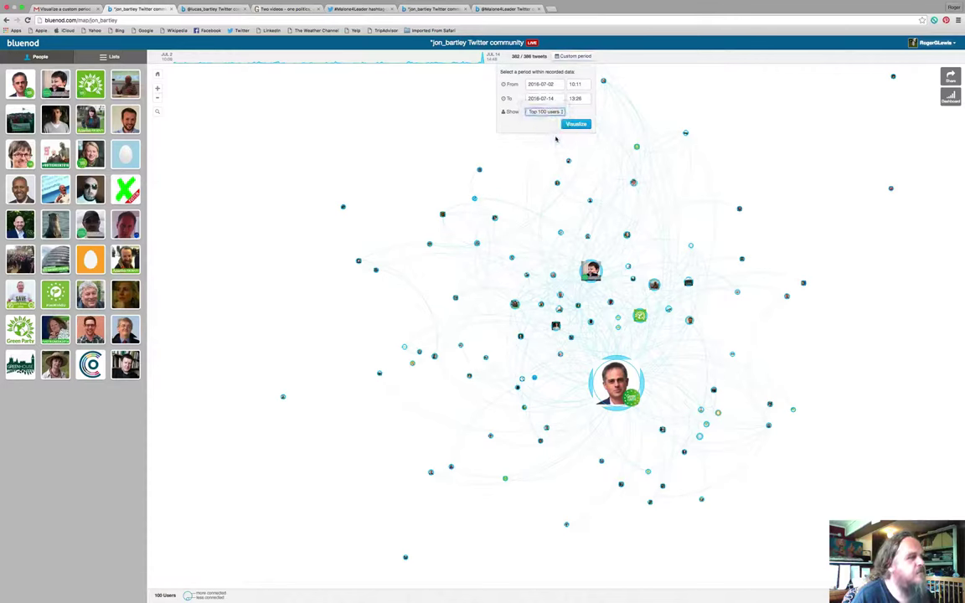
left_click(575, 124)
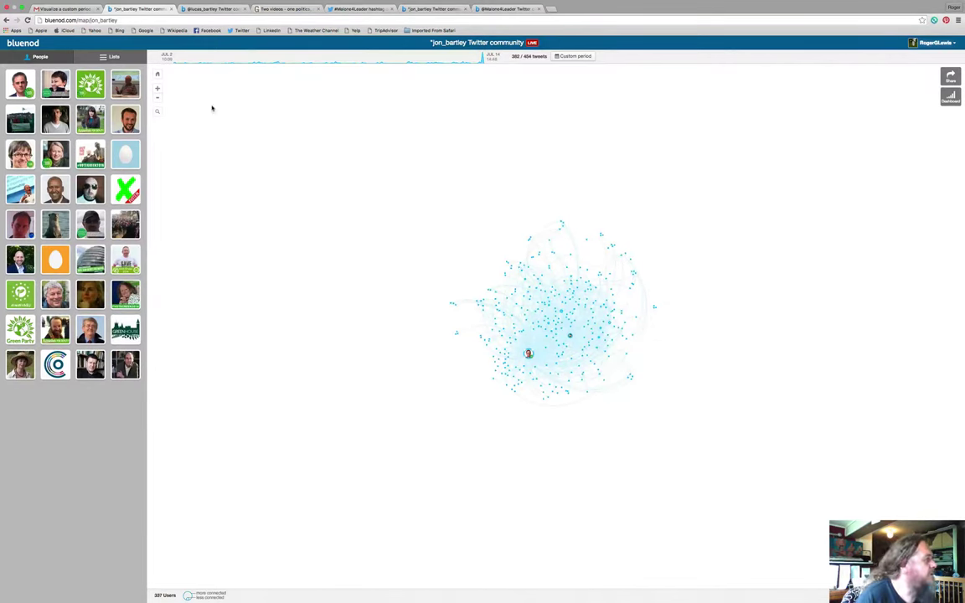
Examine the profile, tweets and connections of the Brighton Pavilion MP and former Green Party leader on the jon_bartley map
left_click(157, 88)
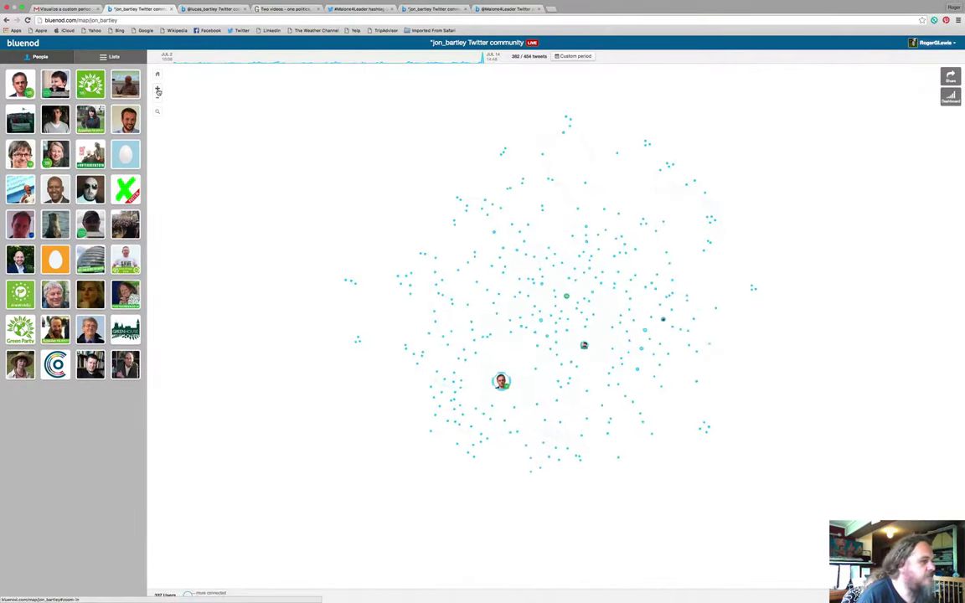
left_click(157, 88)
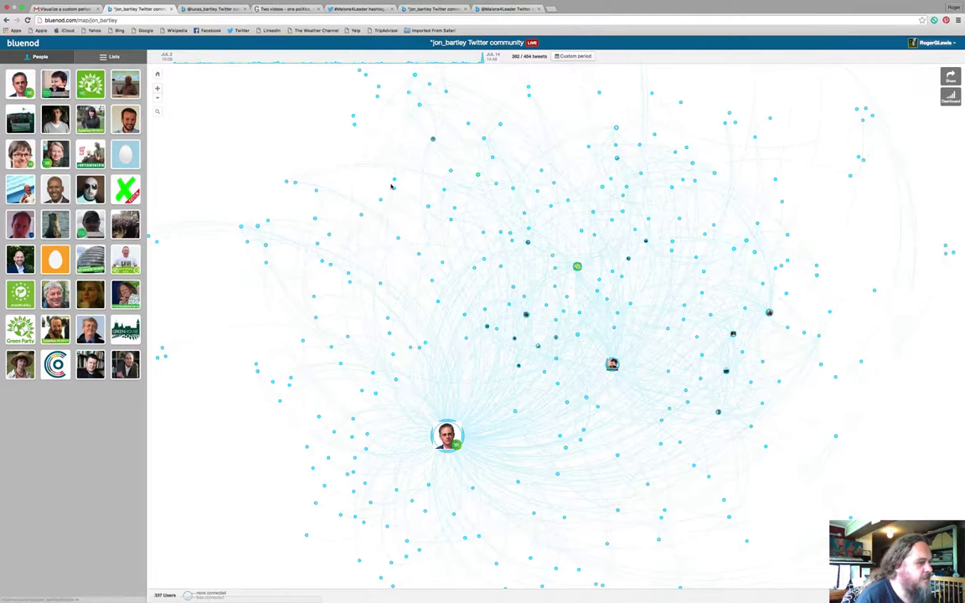
mouse_move(612, 366)
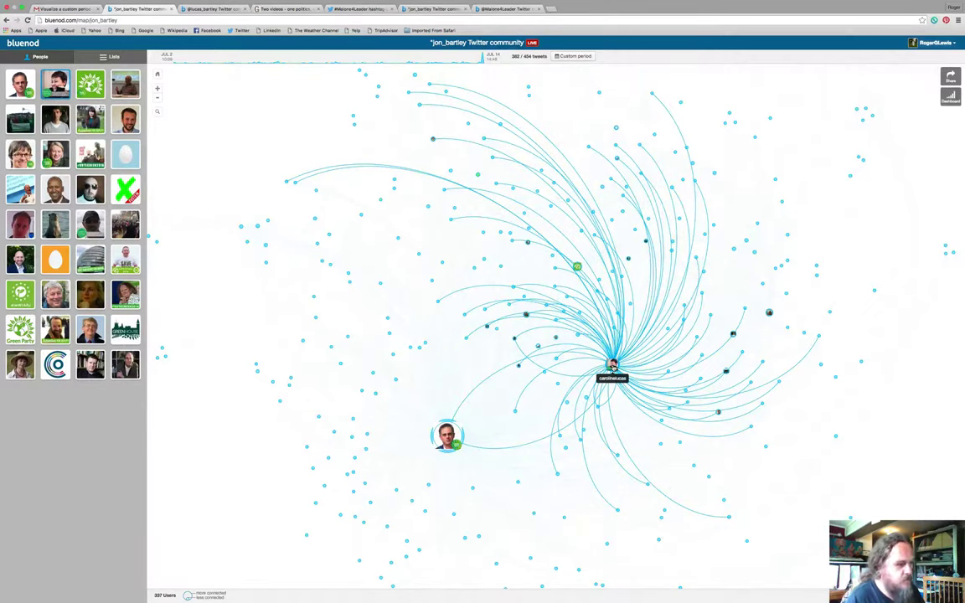
left_click(158, 87)
left_click(158, 88)
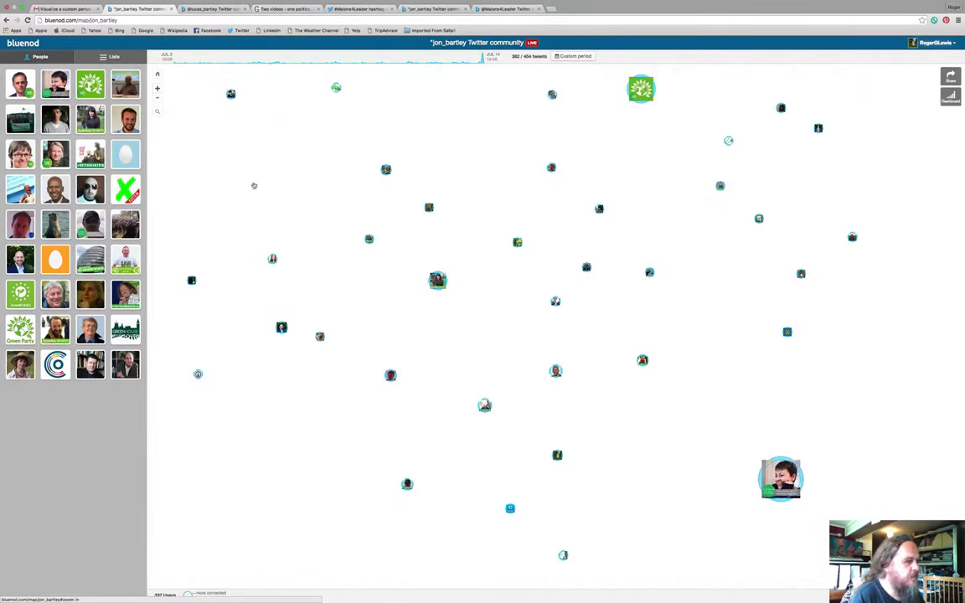
left_click(781, 480)
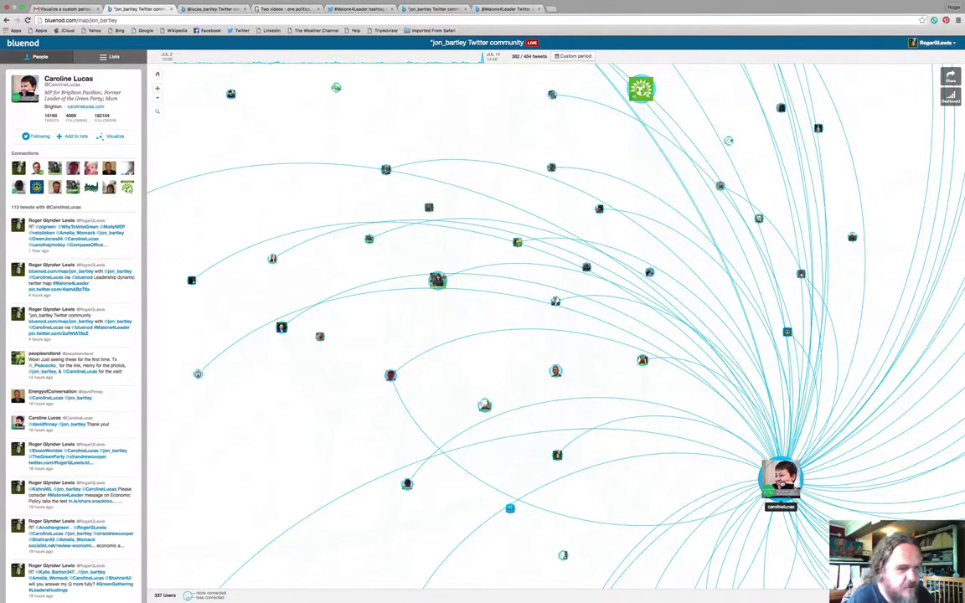
left_click_drag(654, 409, 371, 204)
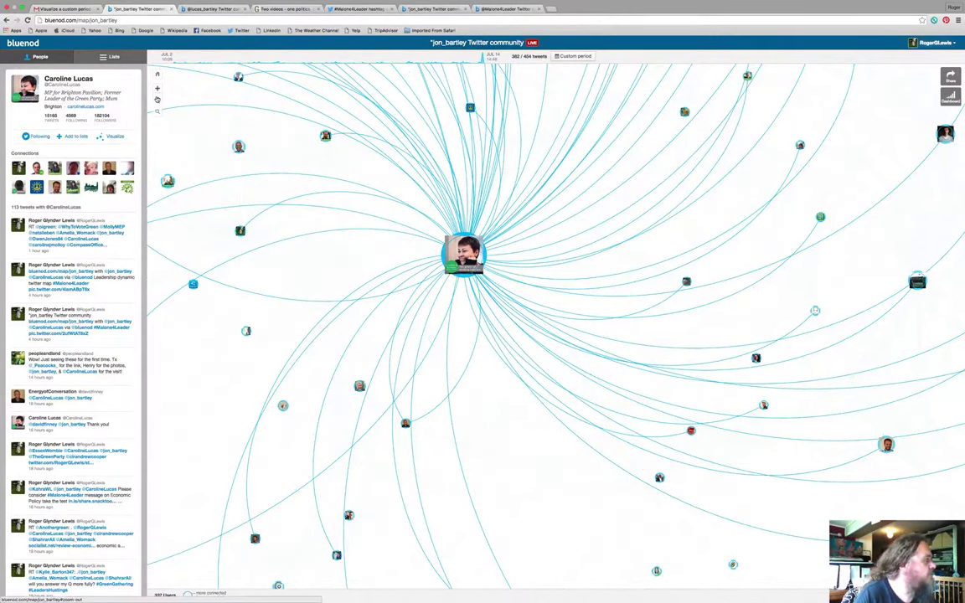
left_click(157, 99)
left_click(156, 99)
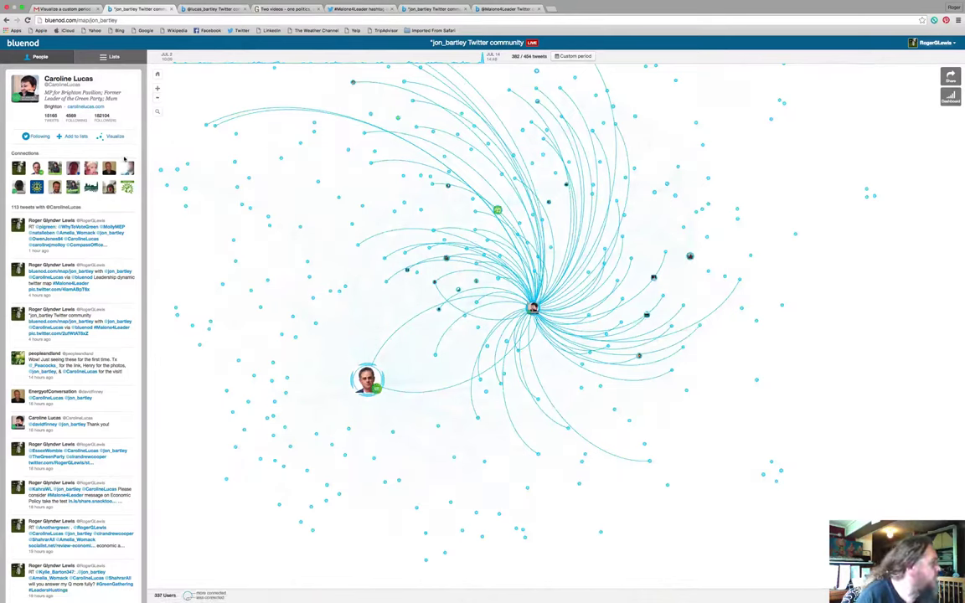
mouse_move(42, 224)
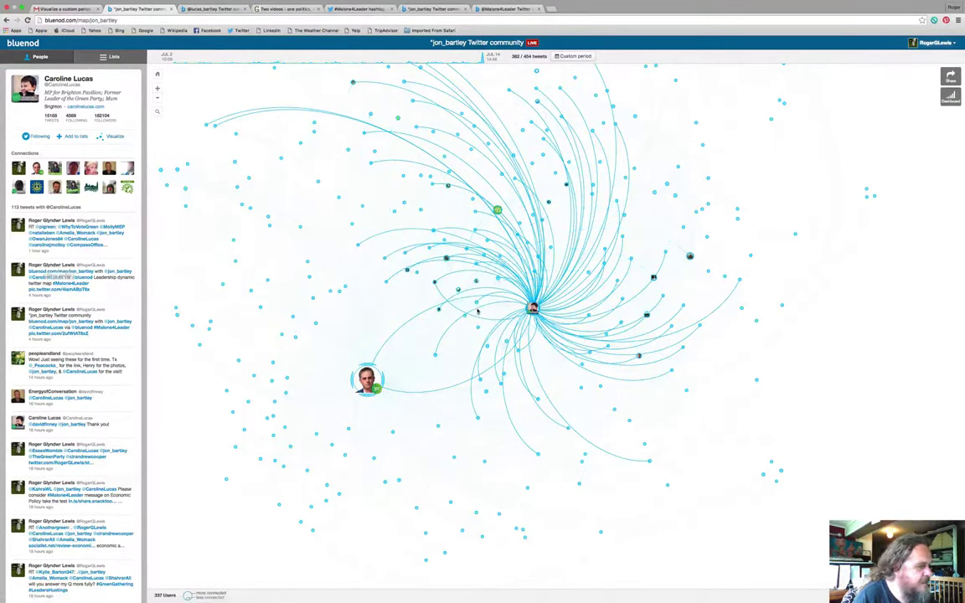
Compare the connections of the Tychastic Investment group director, the jon_bartley account and the Brighton Pavilion MP
left_click(476, 307)
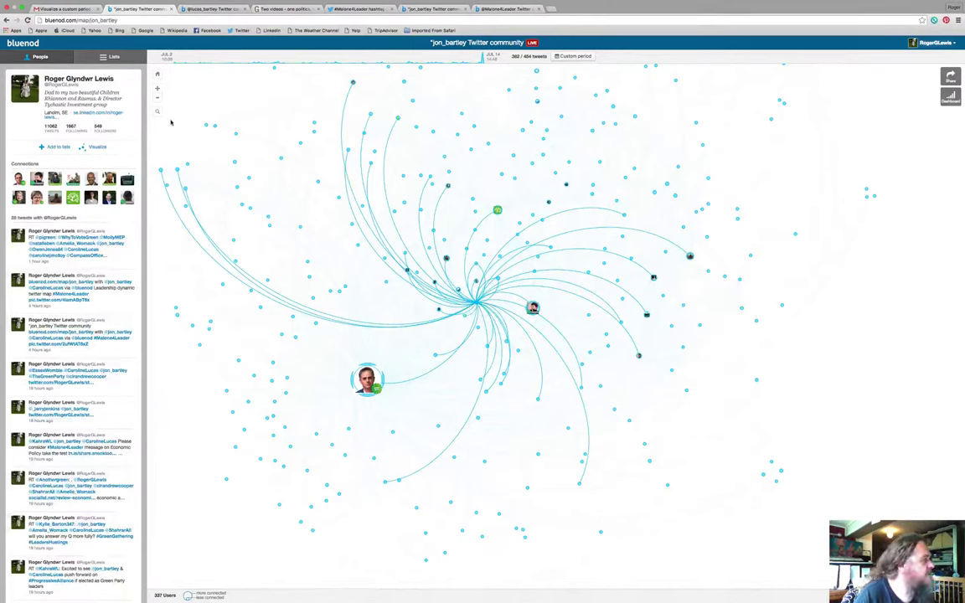
left_click(157, 88)
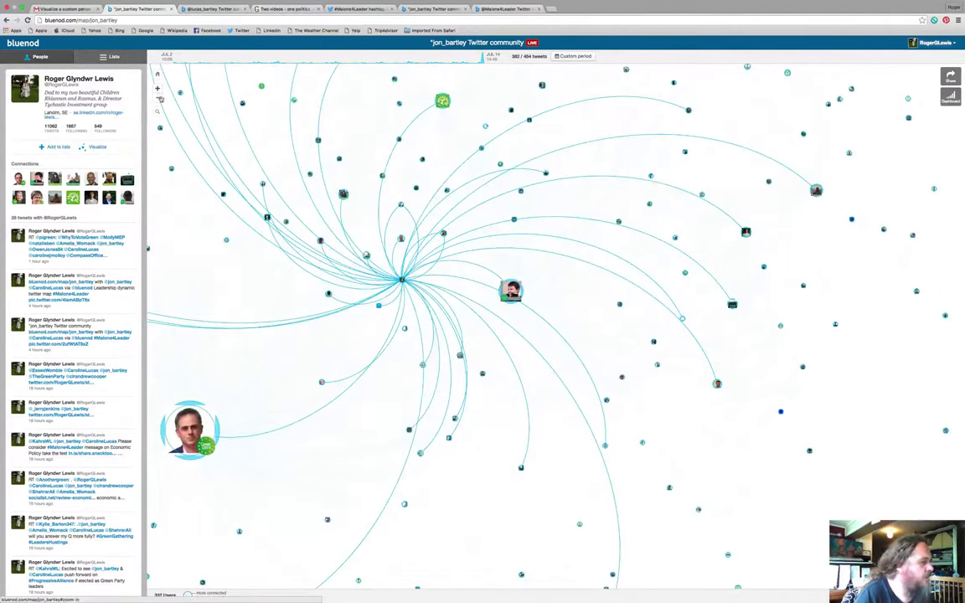
left_click_drag(347, 258, 661, 308)
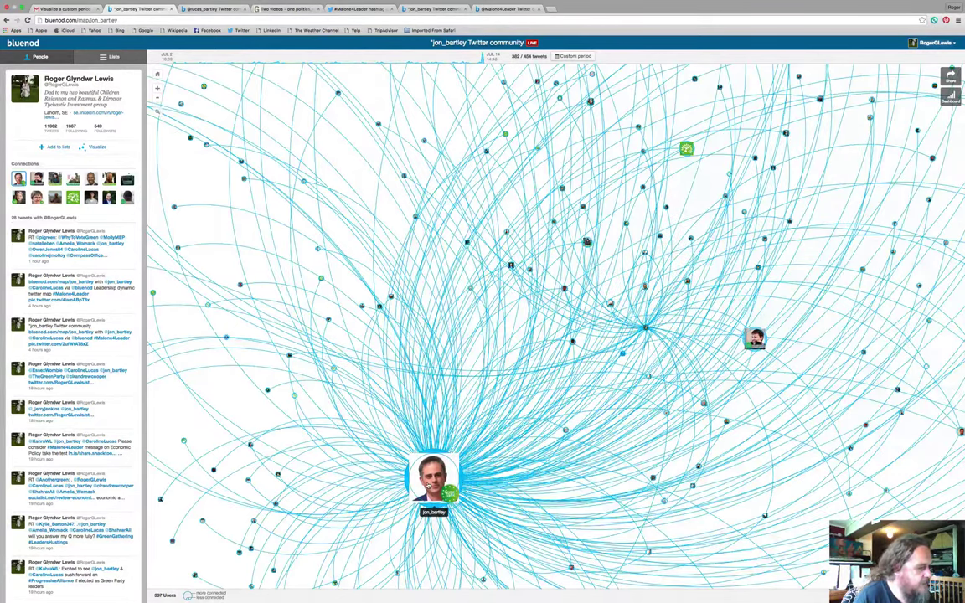
left_click(428, 485)
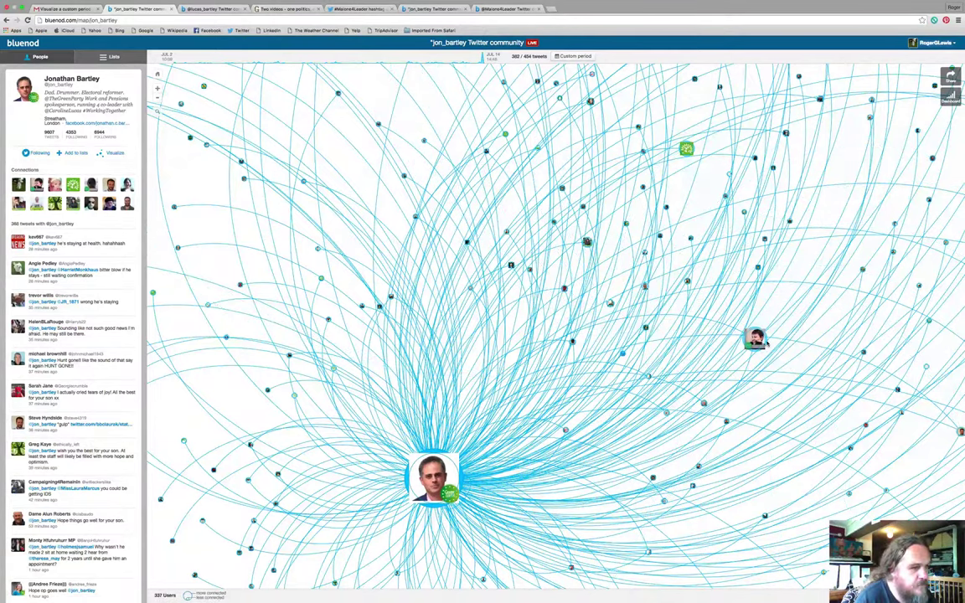
left_click(756, 338)
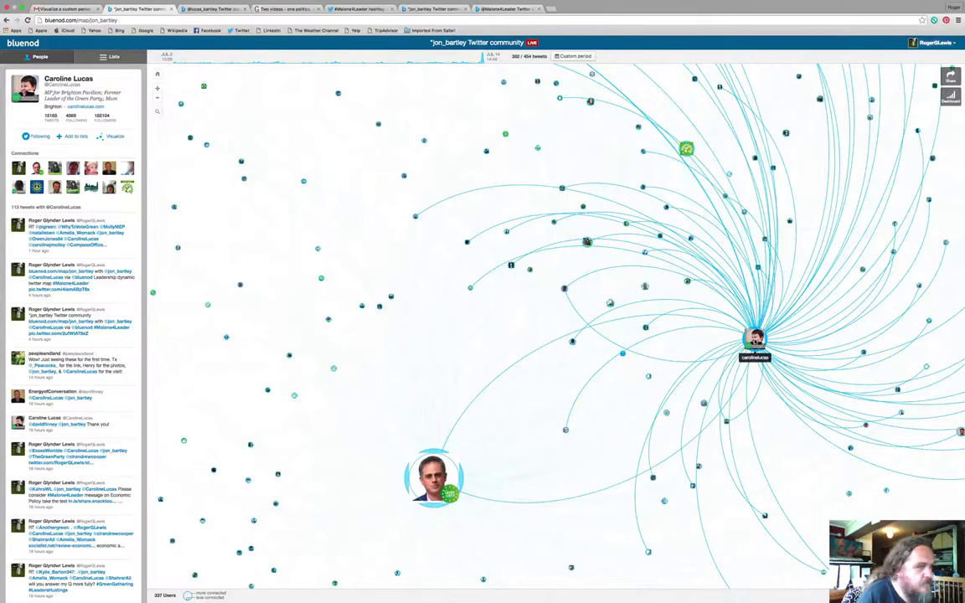
Examine the profiles of the science documentary producer, reached through the investment director's connections, and the Green Party co-founder
left_click(645, 329)
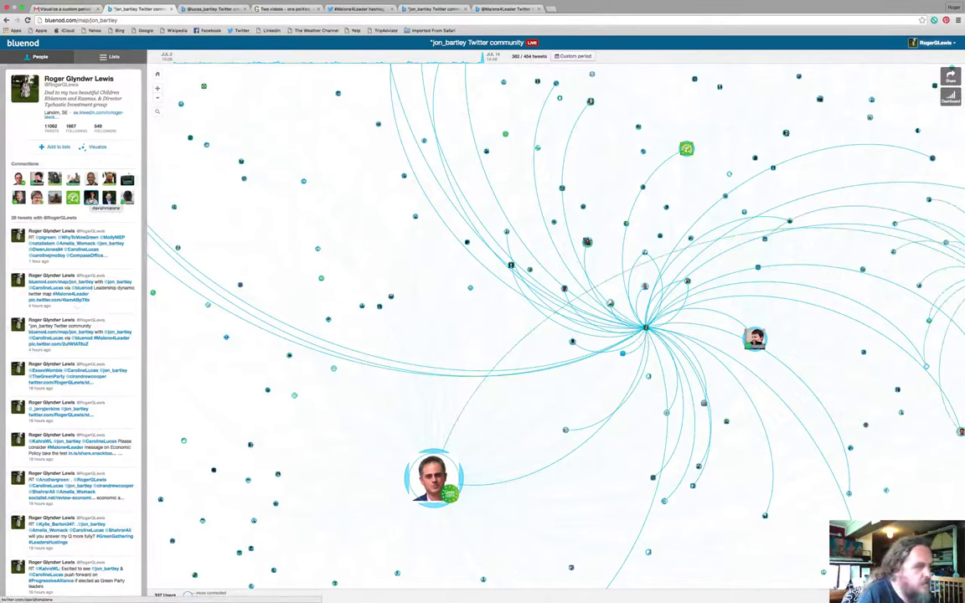
left_click(91, 197)
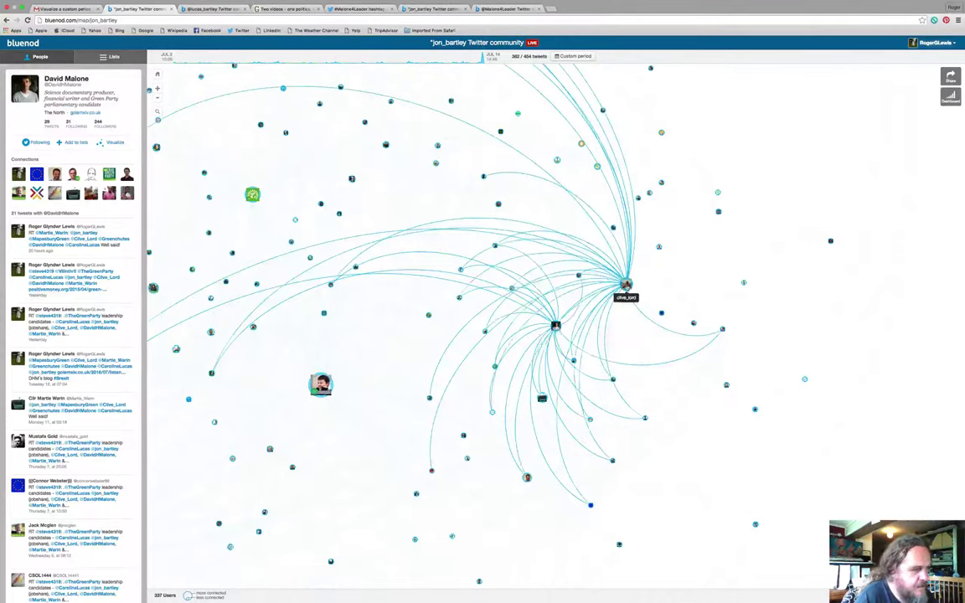
left_click(625, 285)
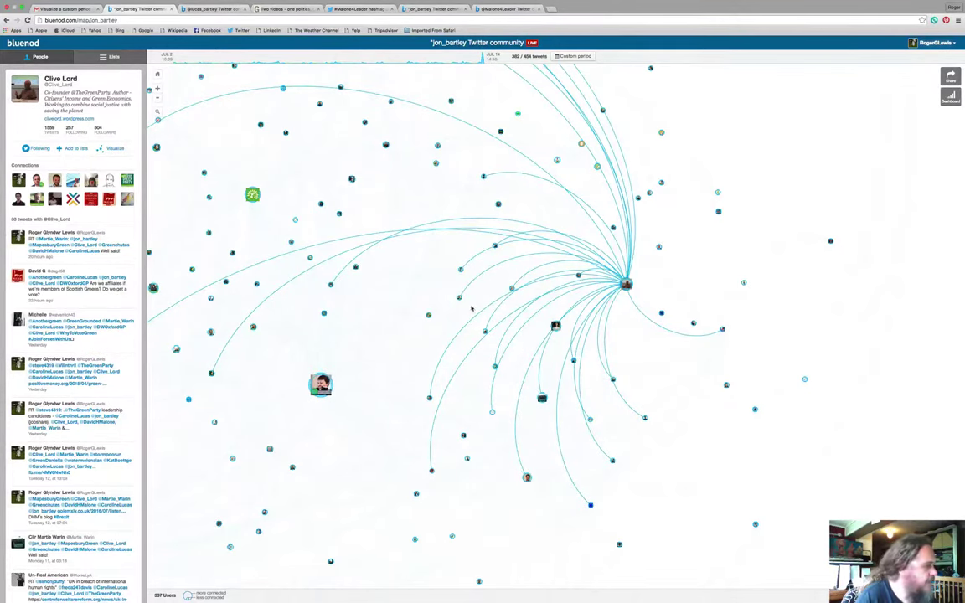
scroll(550, 289, "left", 5)
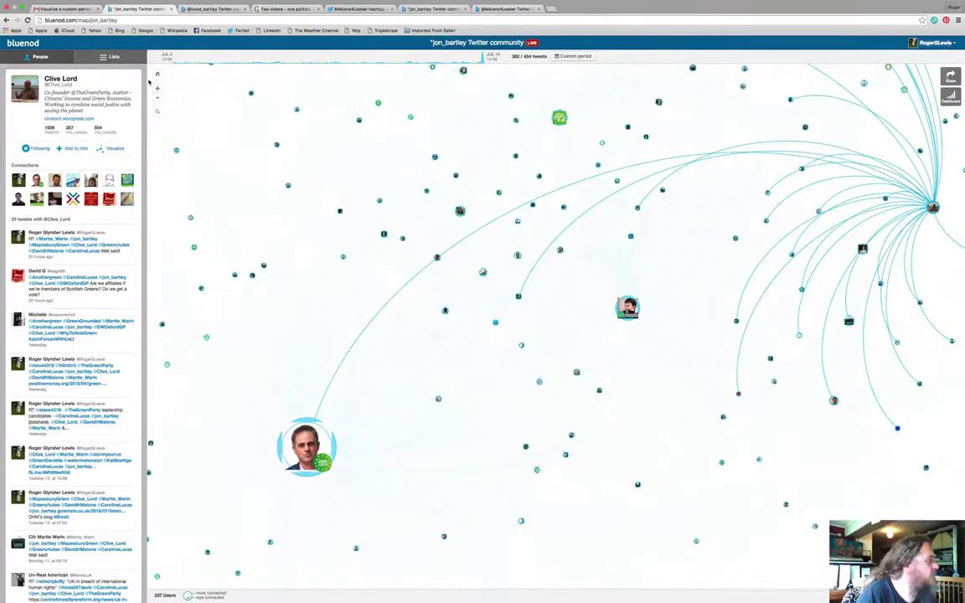
left_click(158, 100)
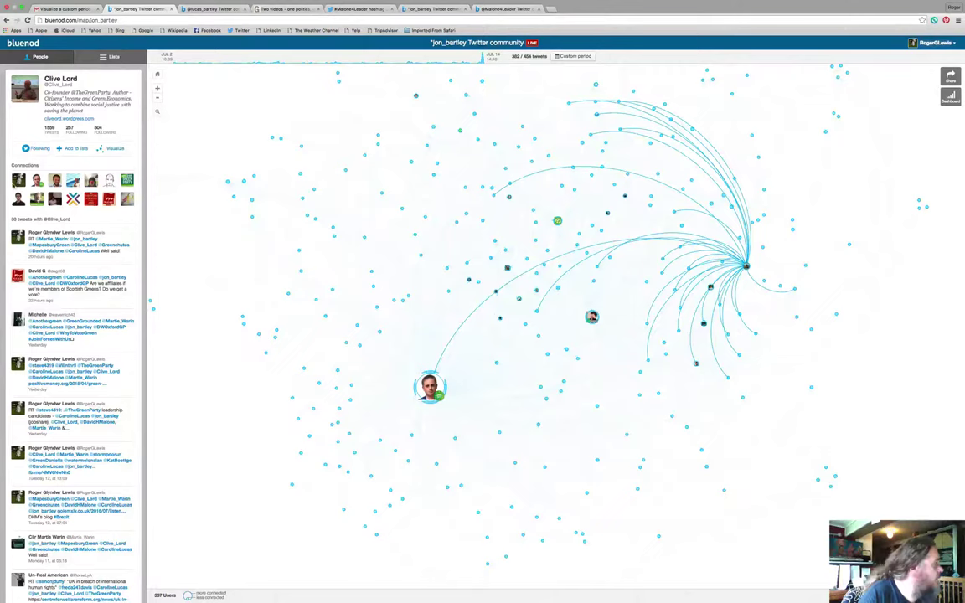
Review the investment director's links again, examine the current Green Party leader's profile, and return to the full people list
left_click(52, 492)
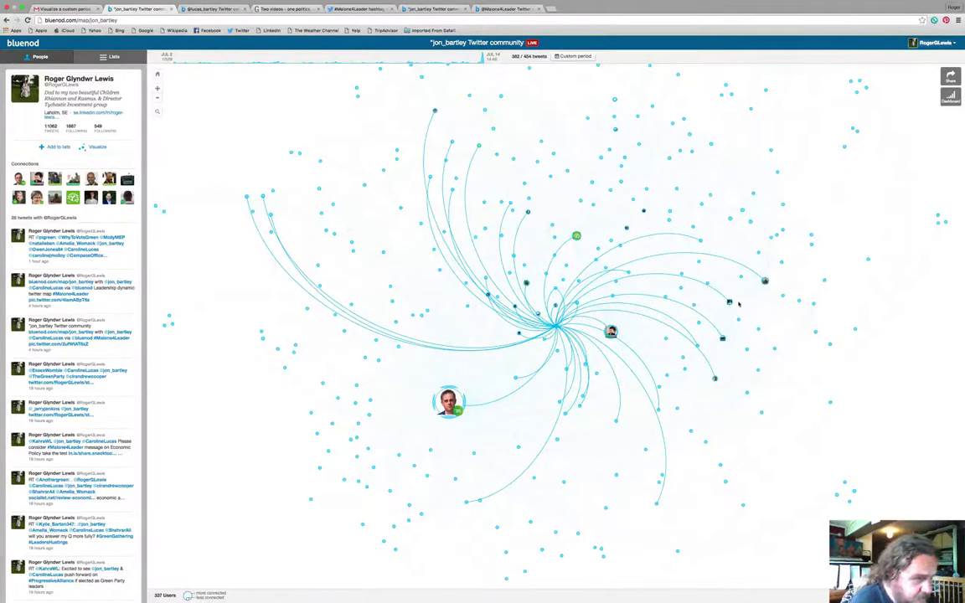
mouse_move(729, 305)
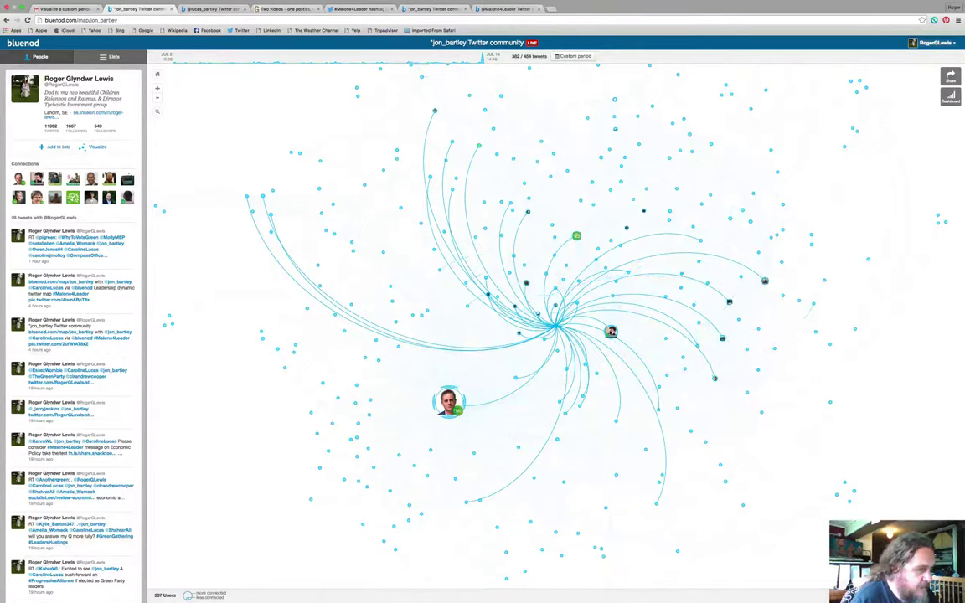
mouse_move(612, 334)
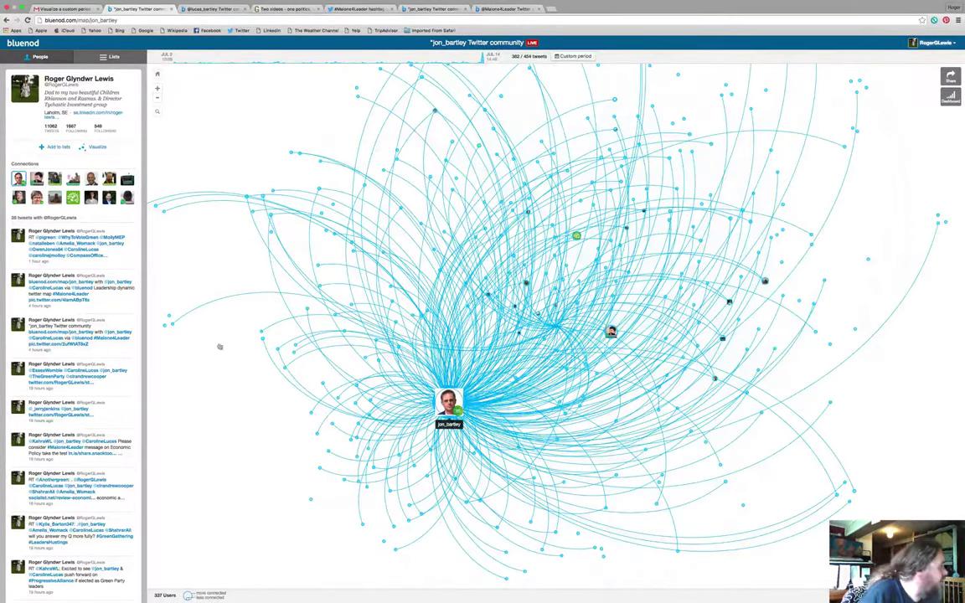
left_click(21, 200)
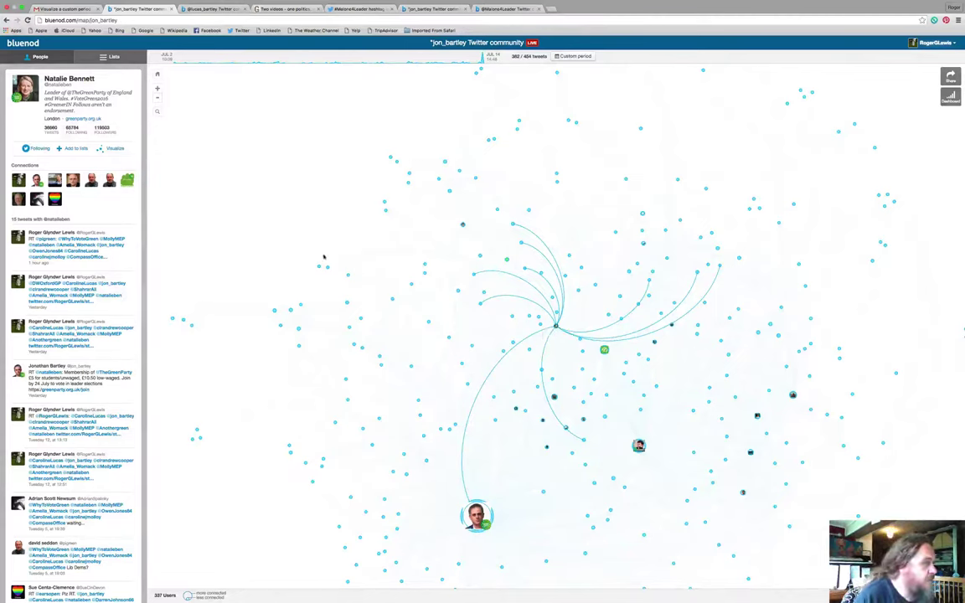
left_click(569, 217)
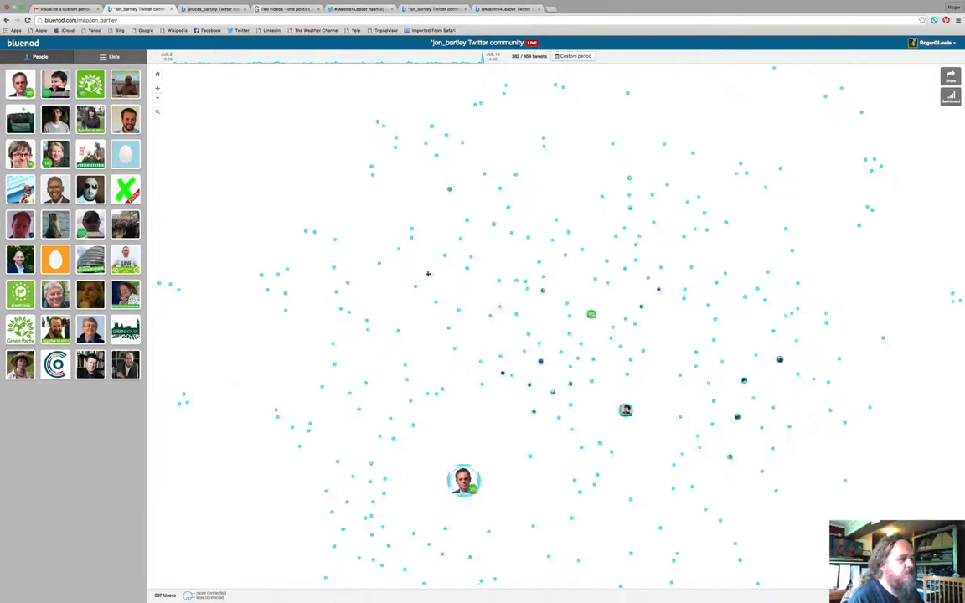
Examine the profiles of the Green Party deputy leader and the nearby scythe tutor on the jon_bartley map
left_click_drag(459, 491, 409, 429)
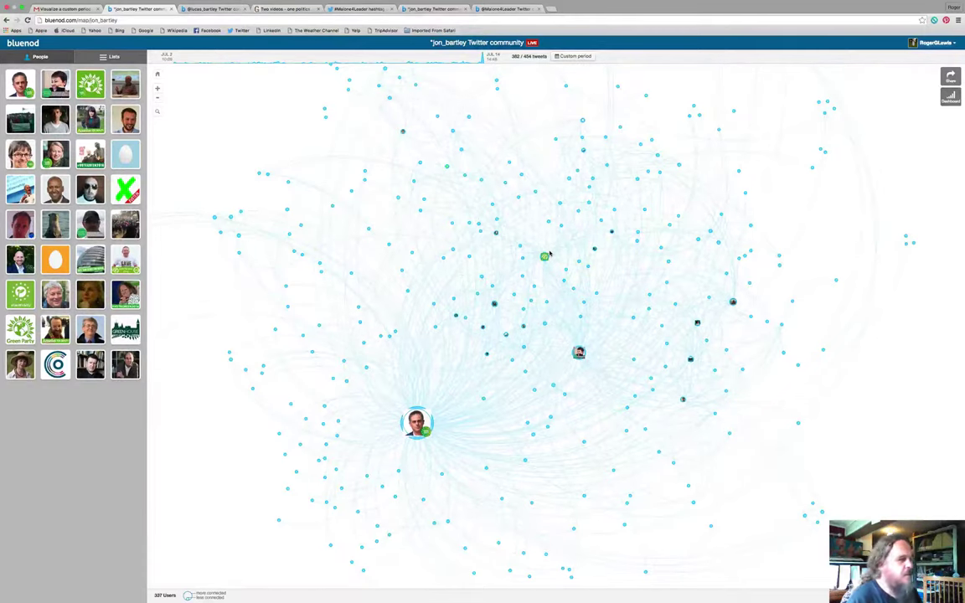
left_click(158, 90)
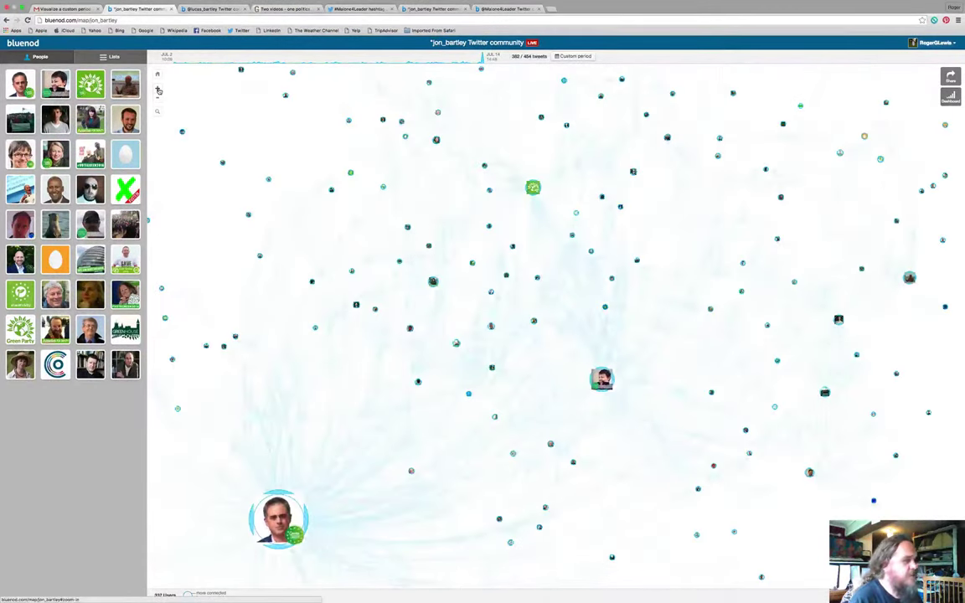
left_click(158, 90)
left_click(158, 89)
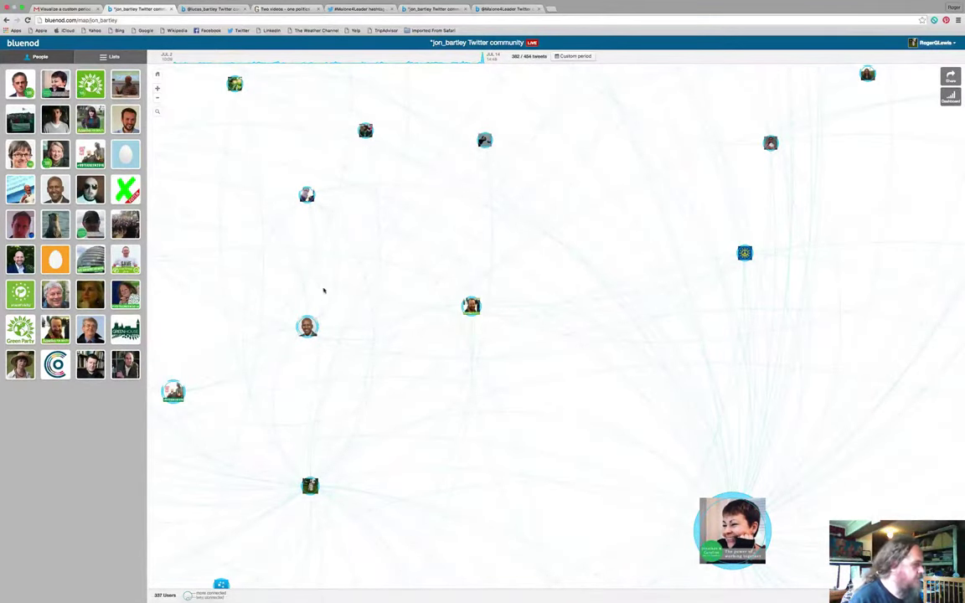
left_click(307, 326)
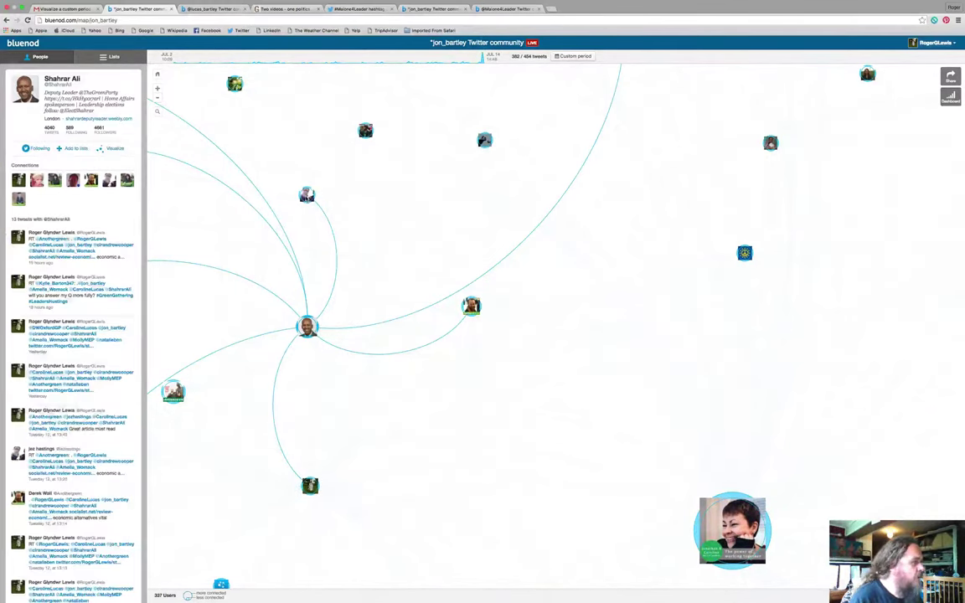
left_click(306, 194)
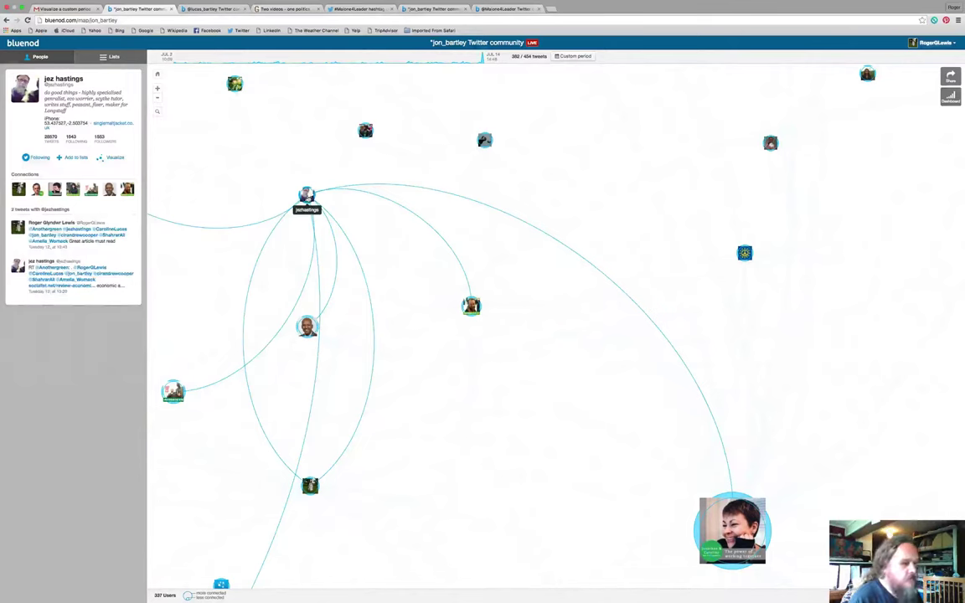
left_click(365, 132)
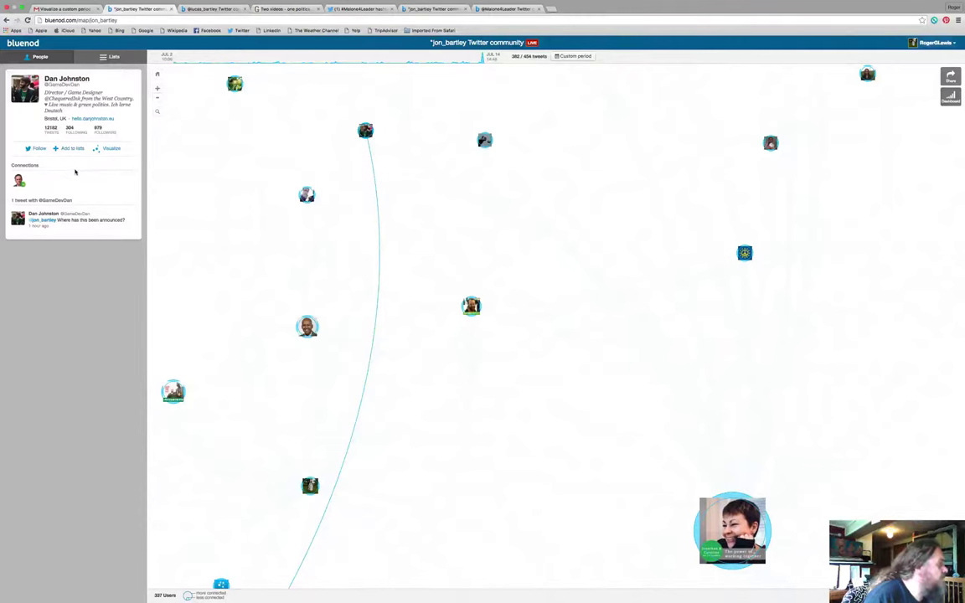
left_click(32, 149)
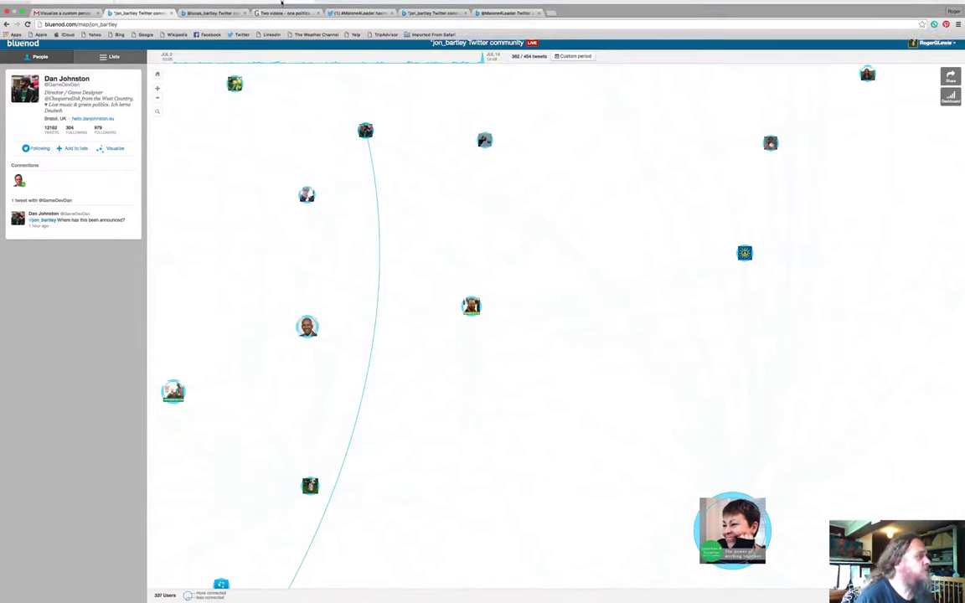
Switch to the already open Golem XIV blog post "Two videos – one politics, one philosophy"
left_click(285, 18)
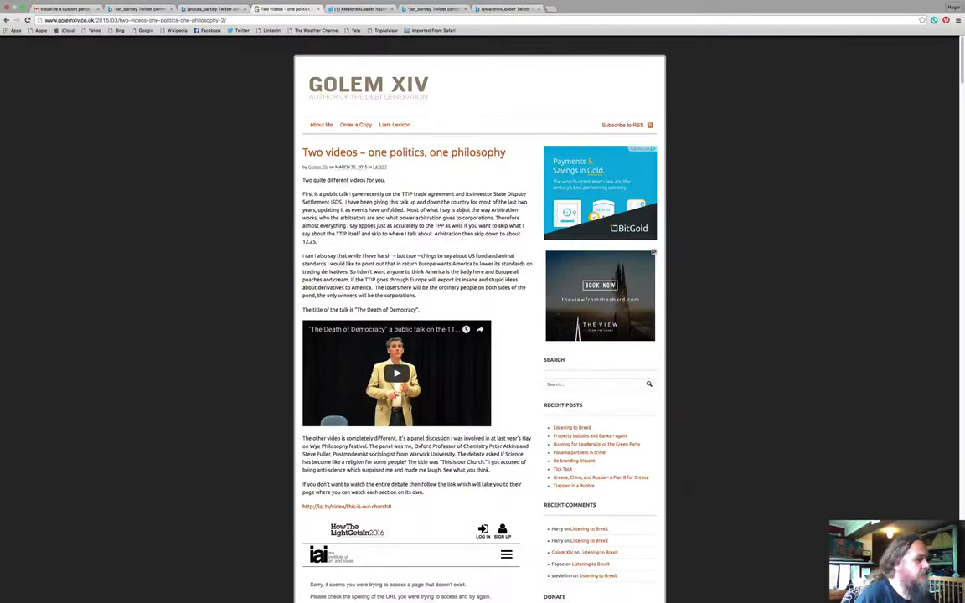